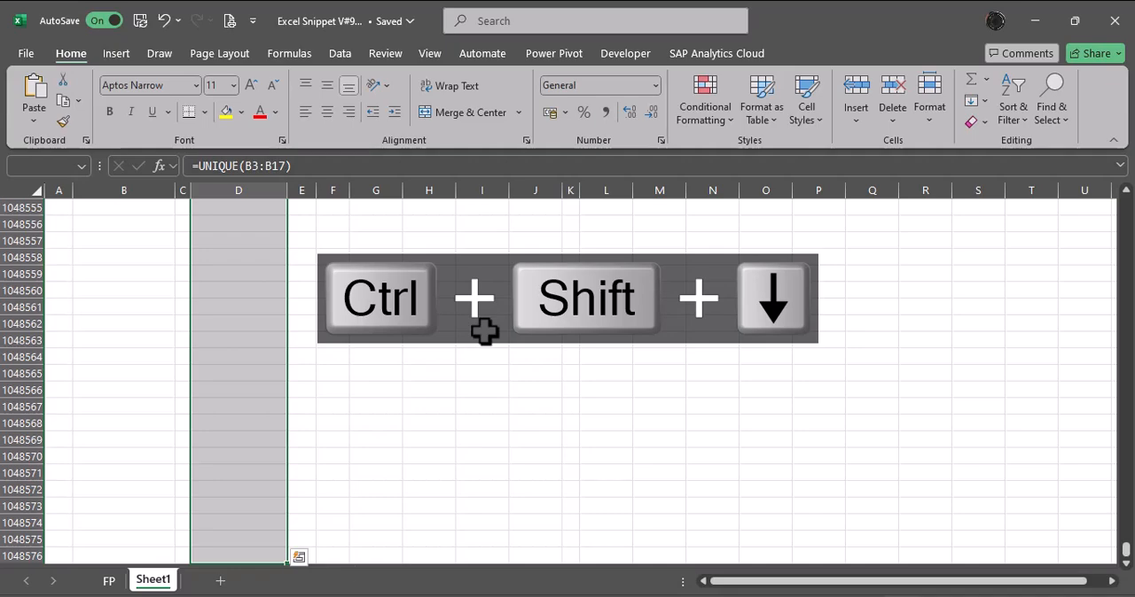
key("ctrl+shift+Up")
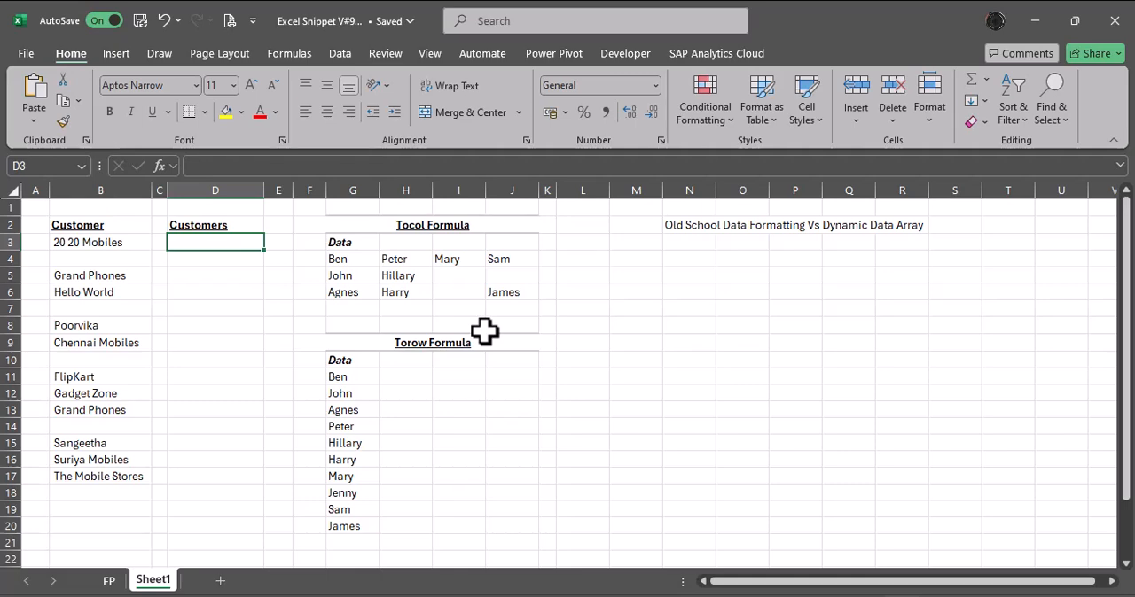
type("=toc")
key("Tab")
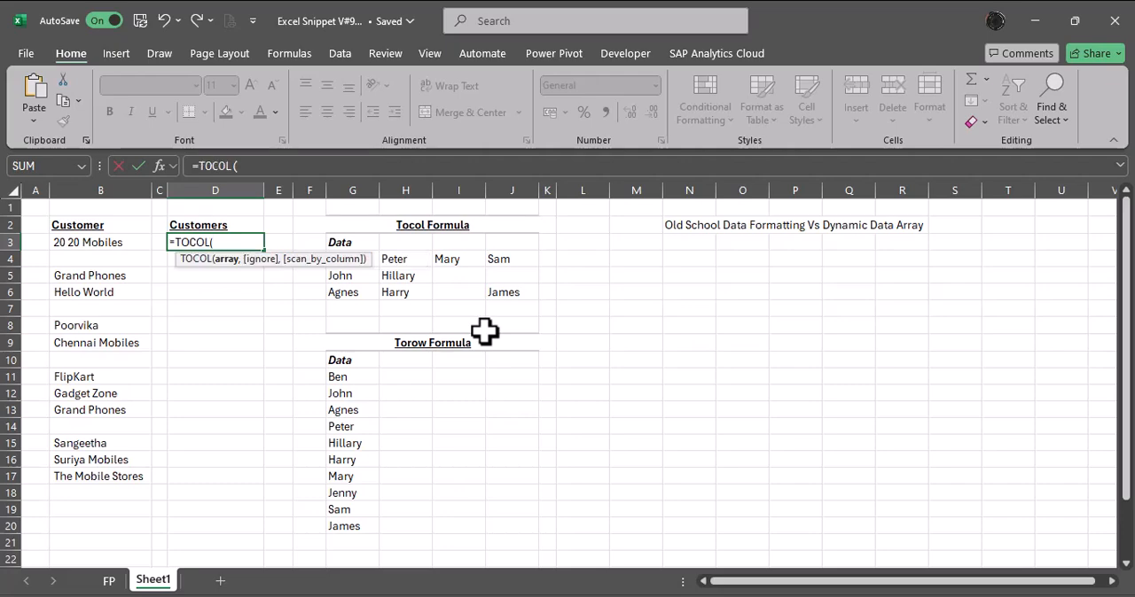
key("ctrl+a")
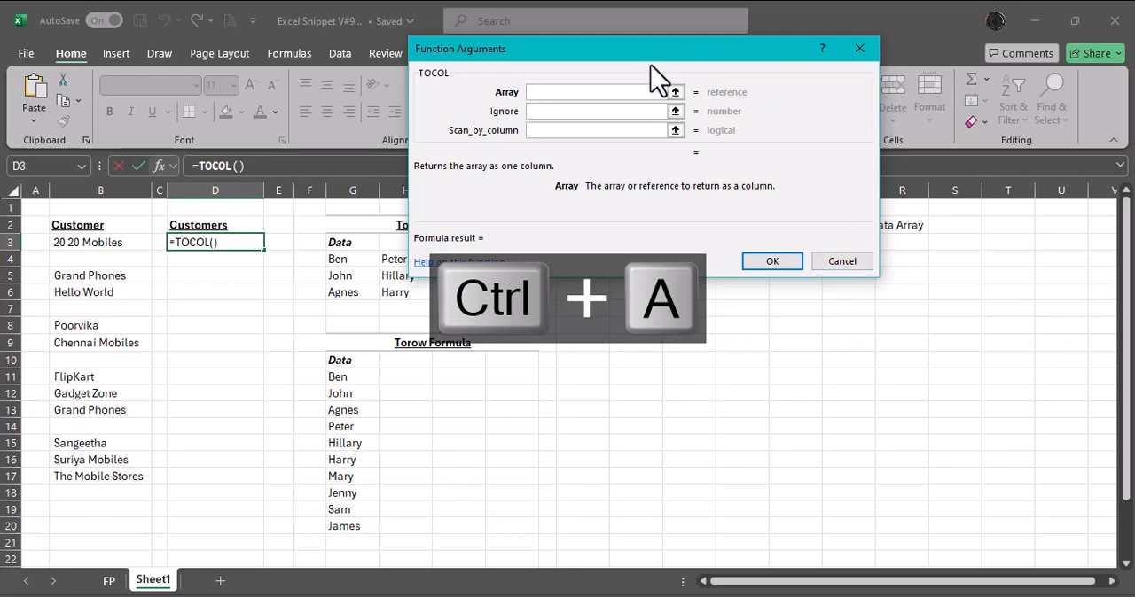
left_click_drag(651, 55, 791, 287)
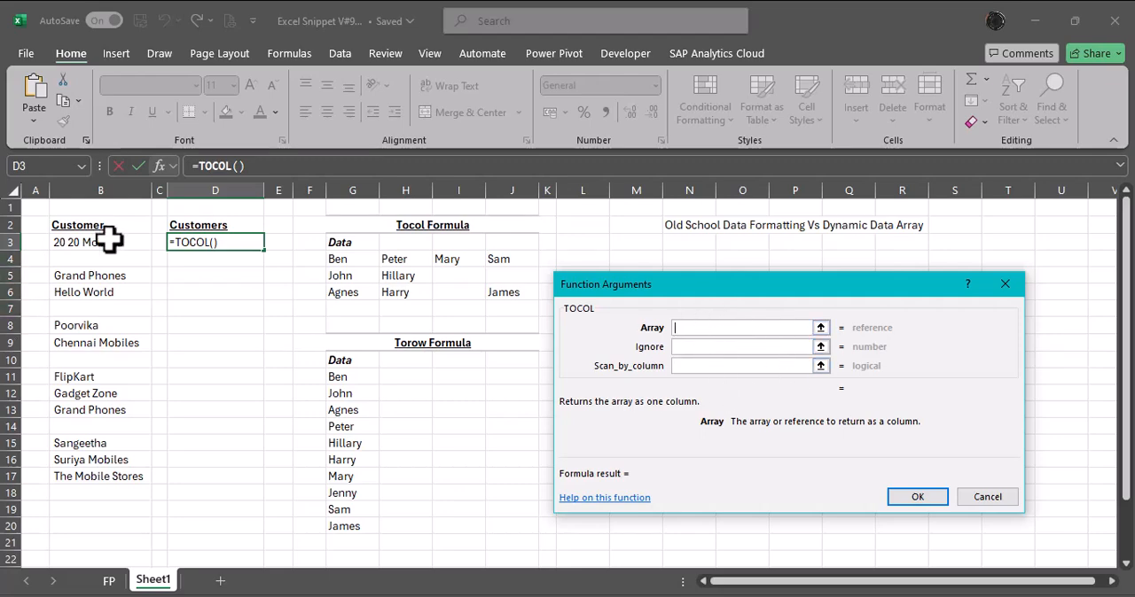
left_click_drag(104, 242, 118, 476)
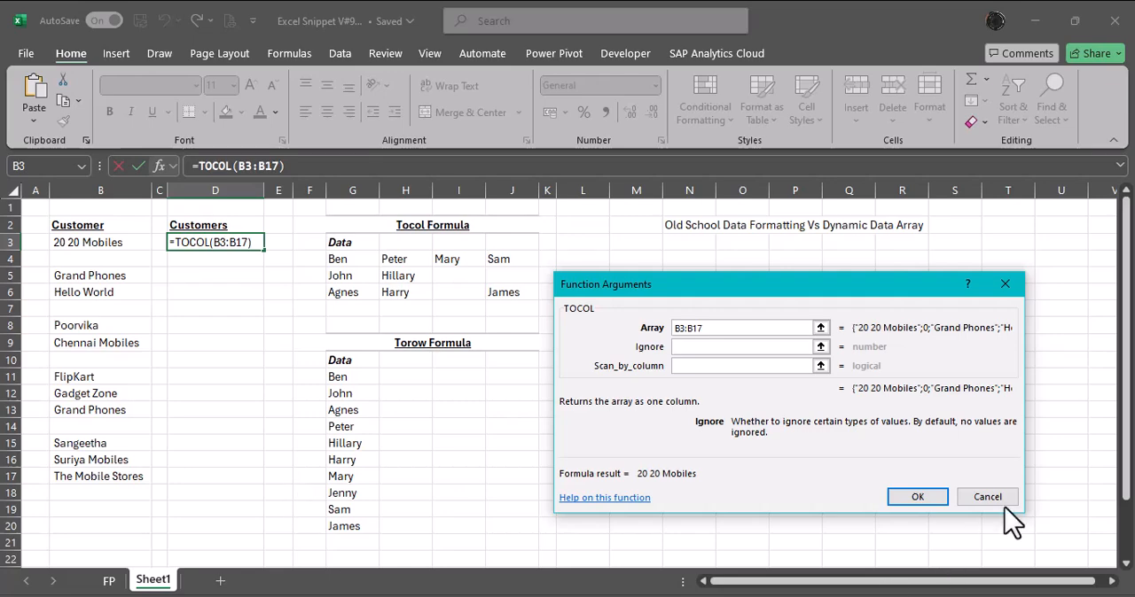
left_click(983, 498)
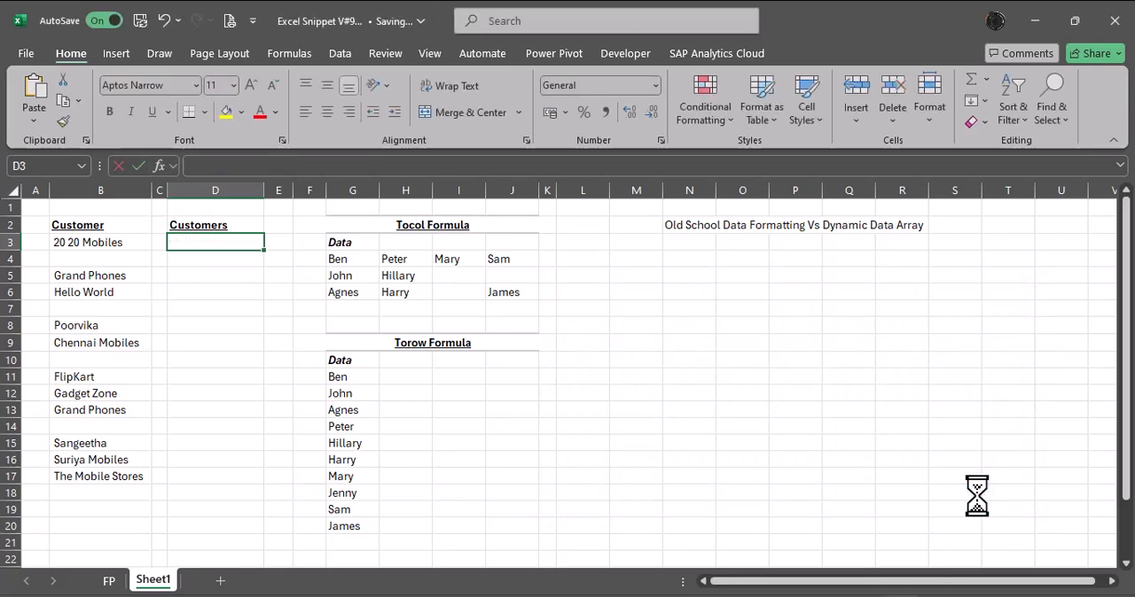
Start a TOCOL formula in D3 with the customer list B3:B17 as its array.
type("=toc")
key("Tab")
key("Left")
key("Left")
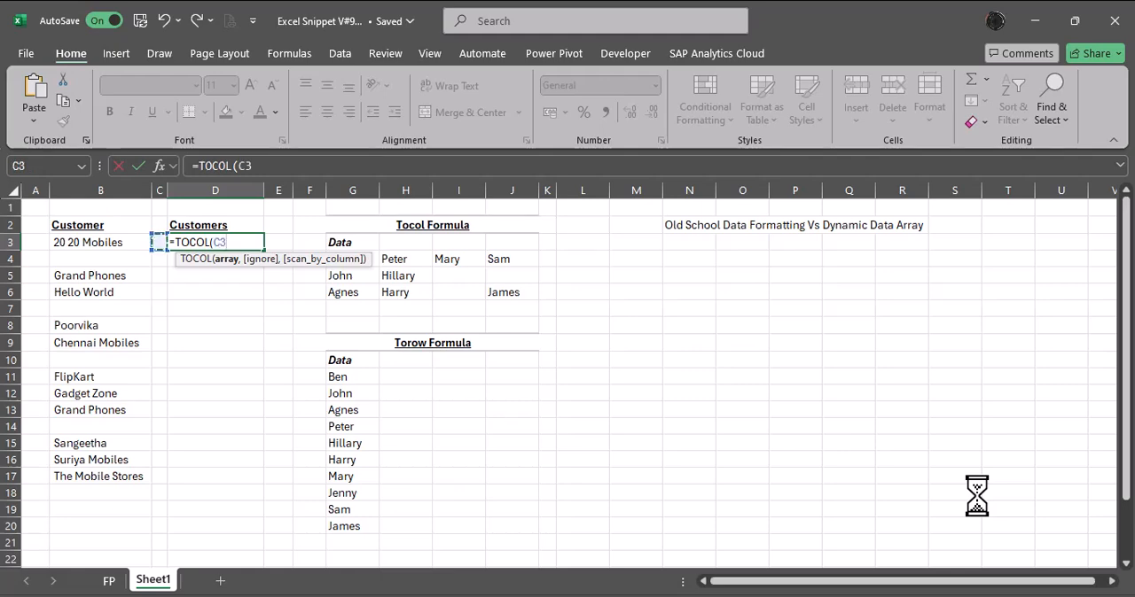
key("ctrl+shift+Down")
key("ctrl+shift+Down")
key("ctrl+shift+Down")
key("ctrl+shift+Down")
key("ctrl+shift+Down")
key("ctrl+shift+Down")
key("ctrl+shift+Down")
key("ctrl+shift+Down")
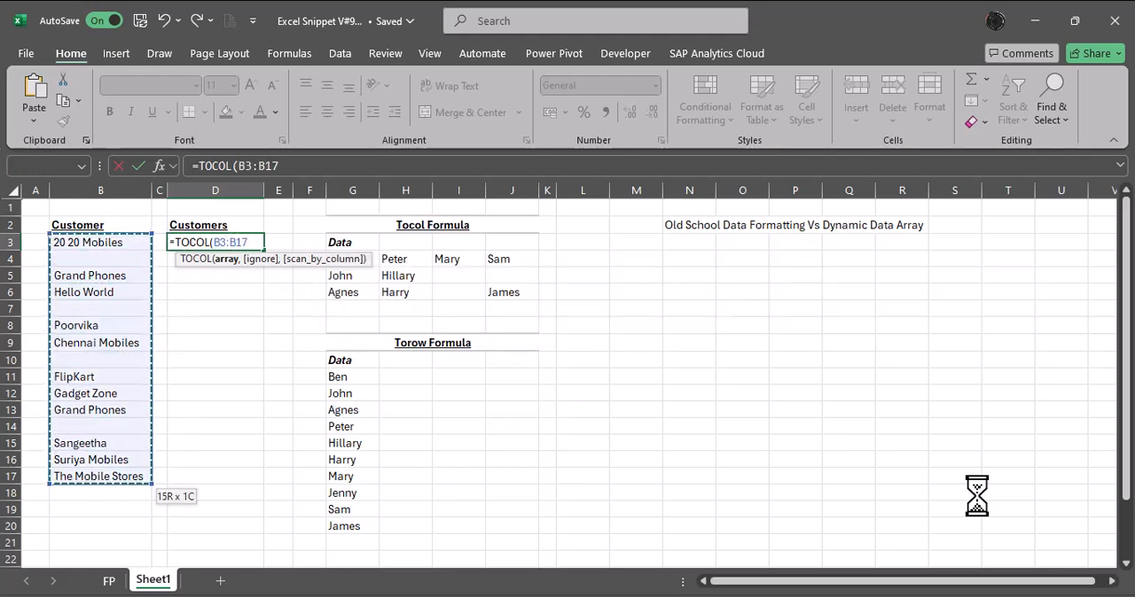
Set the TOCOL ignore argument to 1 - Ignore blanks and complete the formula in D3.
type(",")
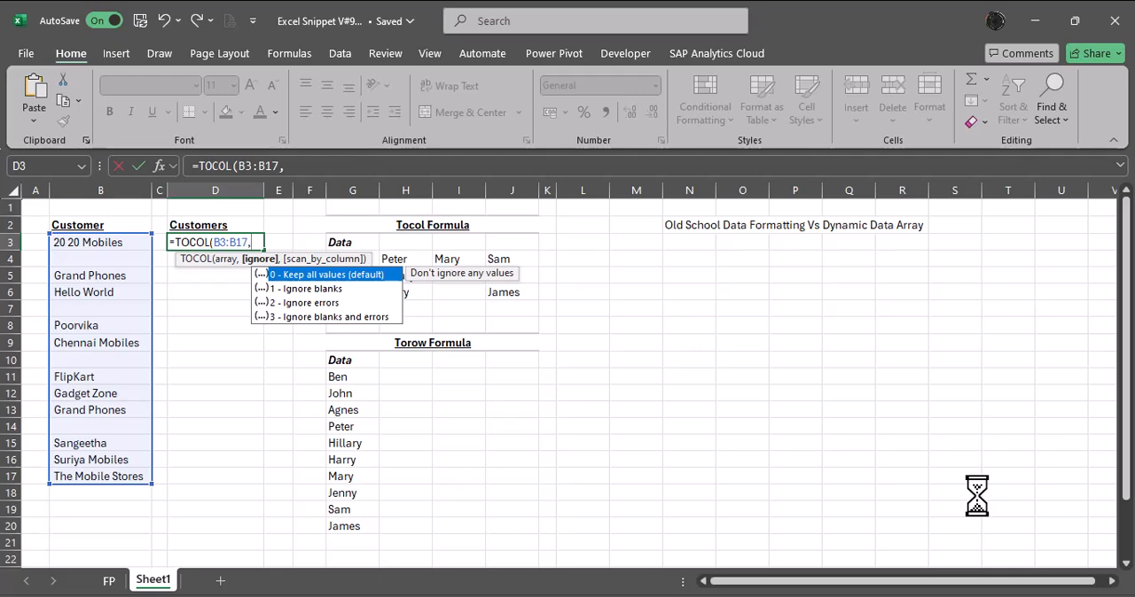
key("Down")
key("Tab")
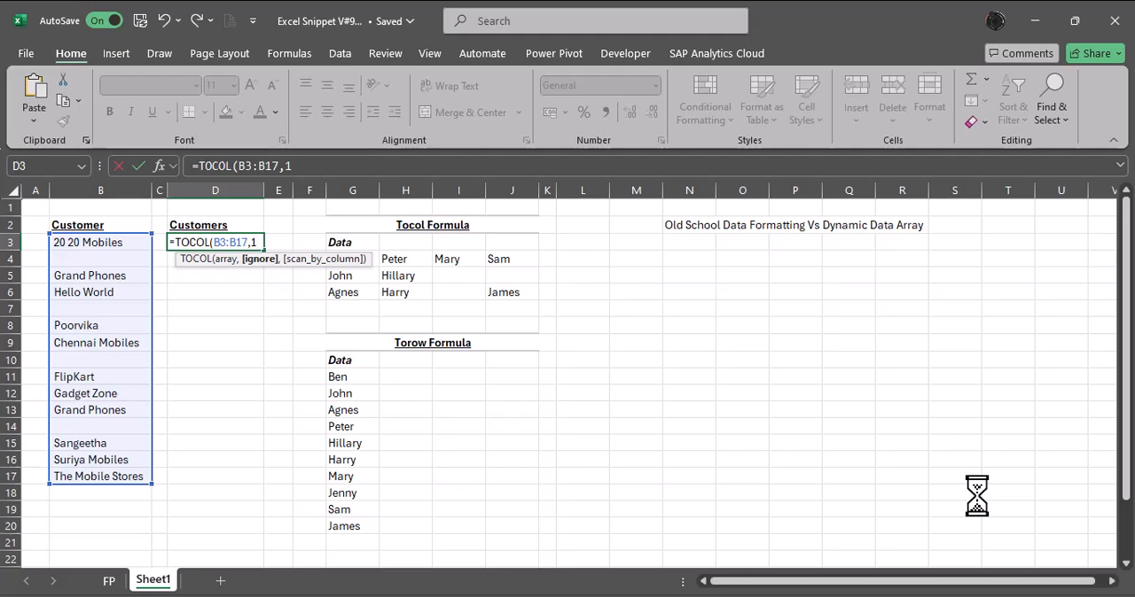
type(")")
key("Return")
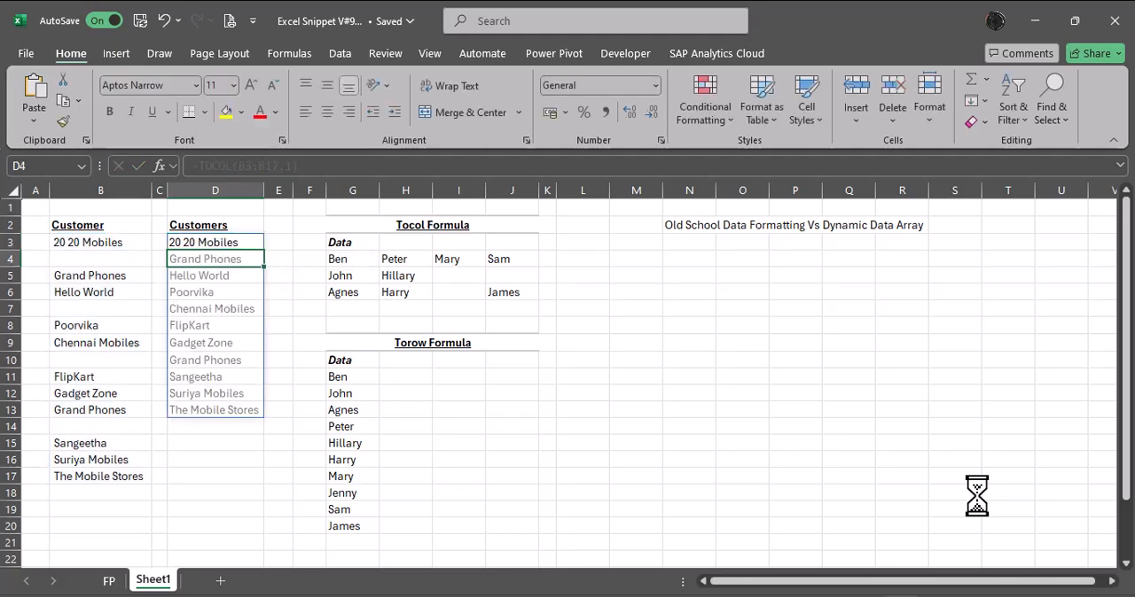
Wrap the TOCOL formula in D3 in UNIQUE so it reads =UNIQUE(TOCOL(B3:B17,1)).
key("Up")
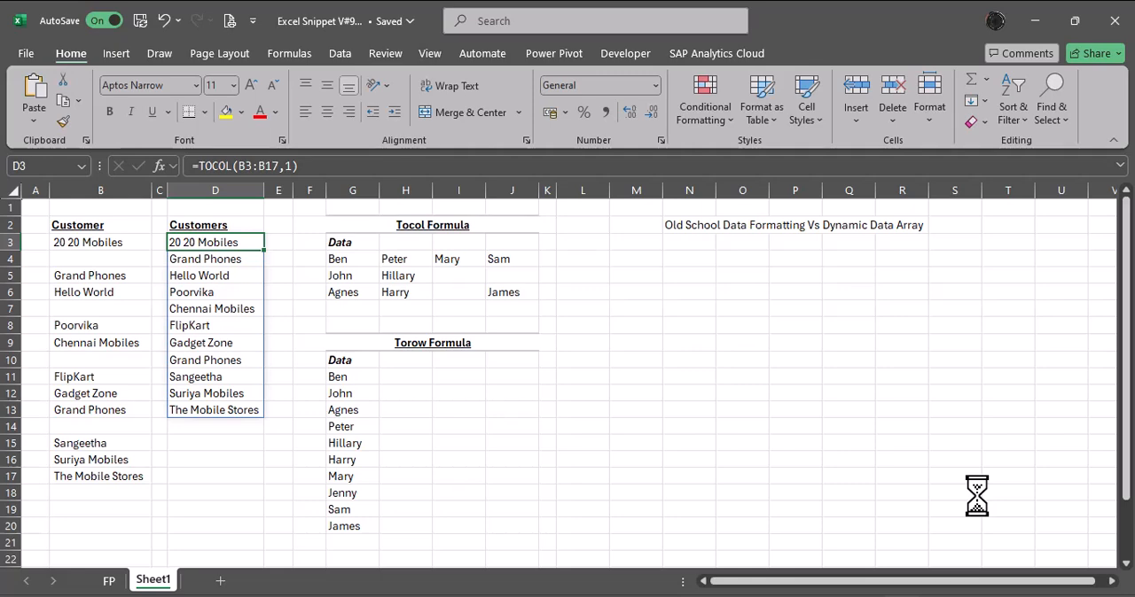
key("F2")
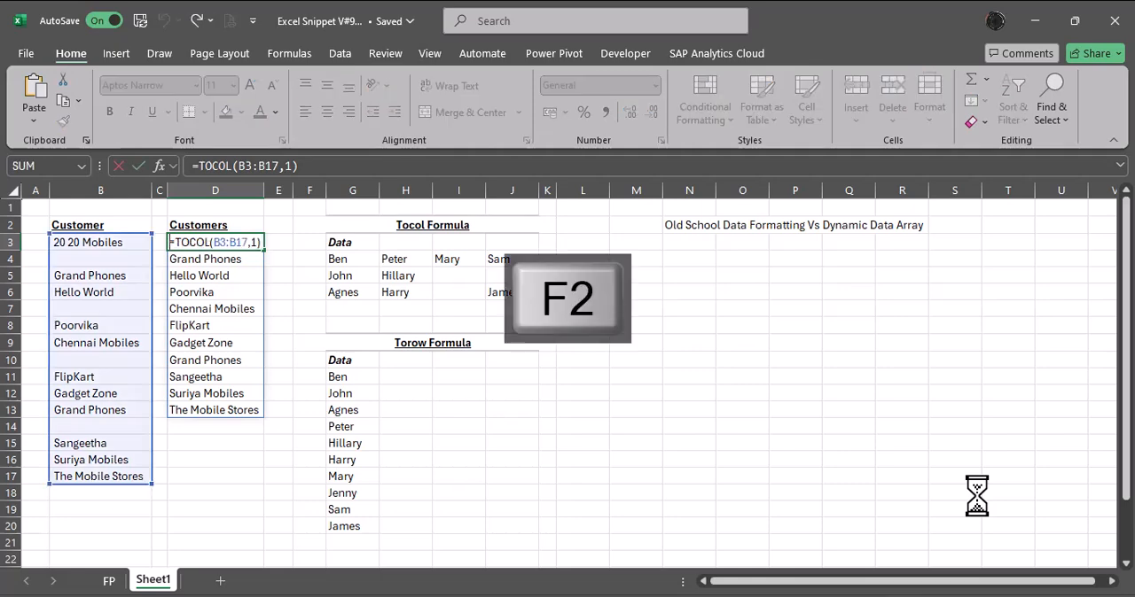
type("uni")
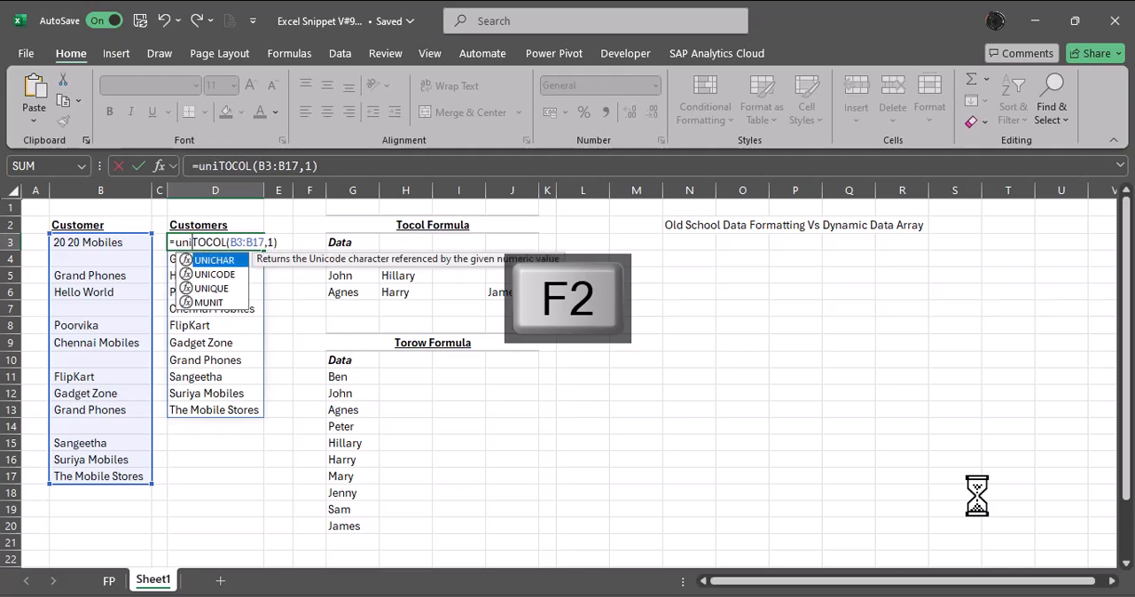
key("Down")
key("Down")
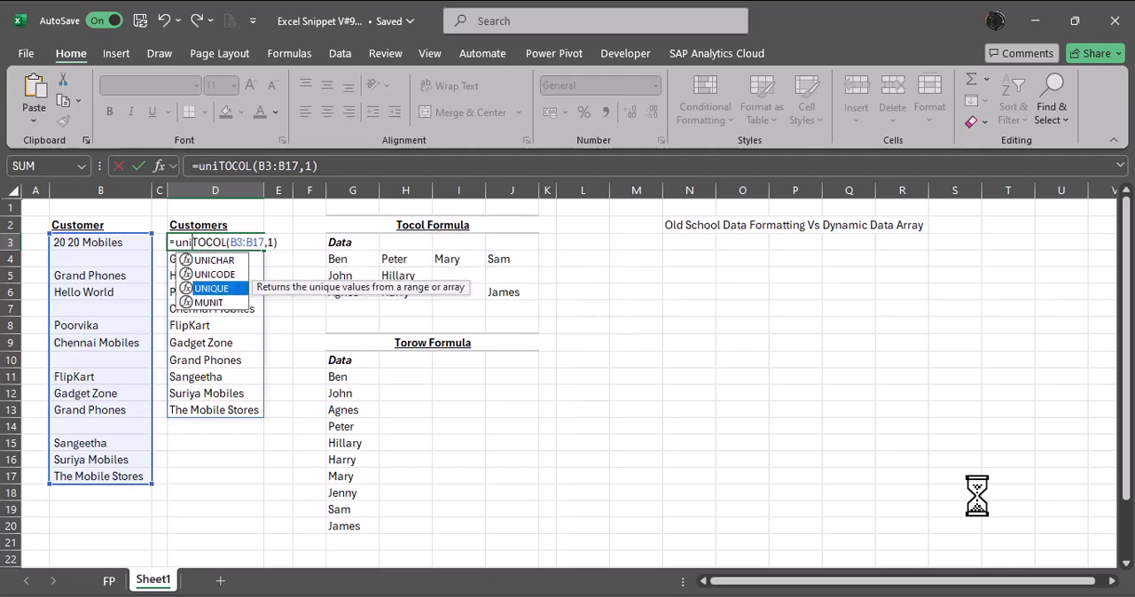
key("Tab")
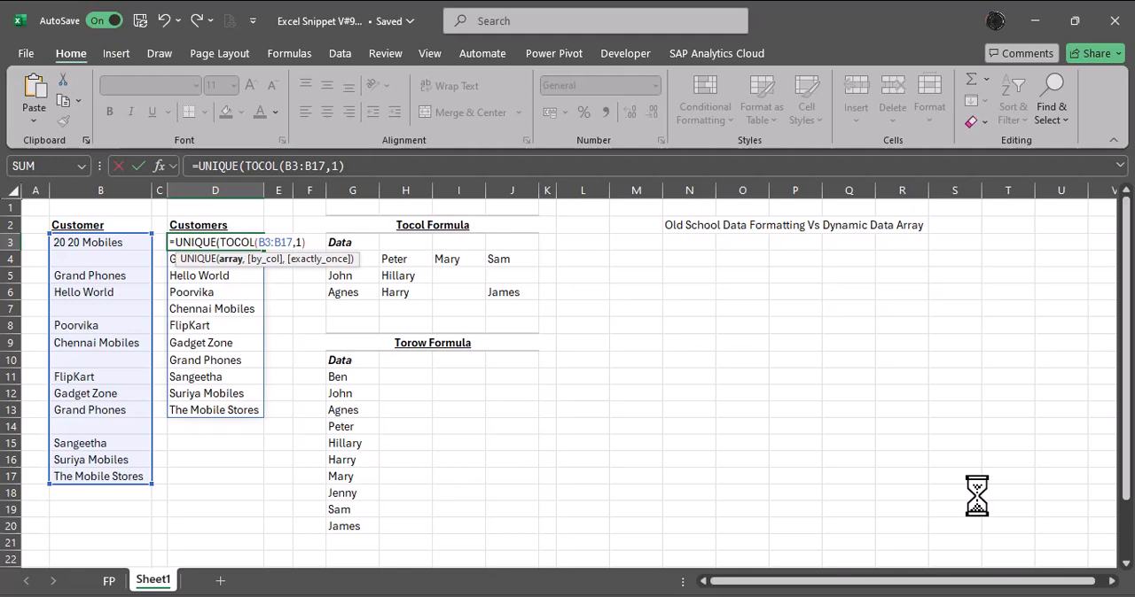
type(")")
key("Return")
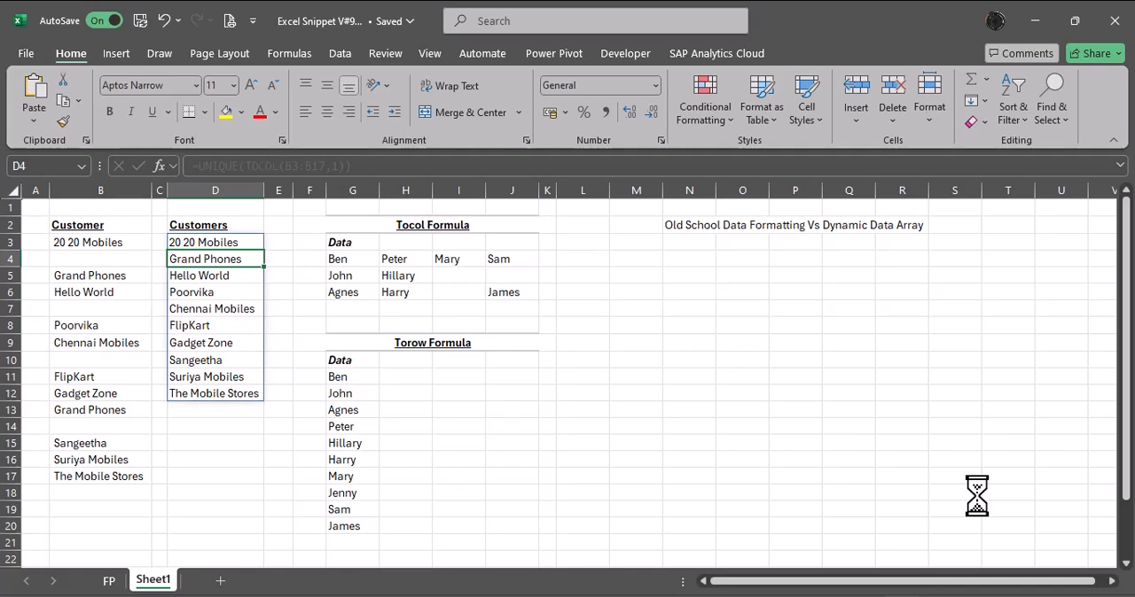
View the title page on the FP sheet and return to Sheet1.
key("Up")
key("Right")
key("Right")
key("Right")
key("Right")
key("Right")
key("Right")
key("Right")
key("Right")
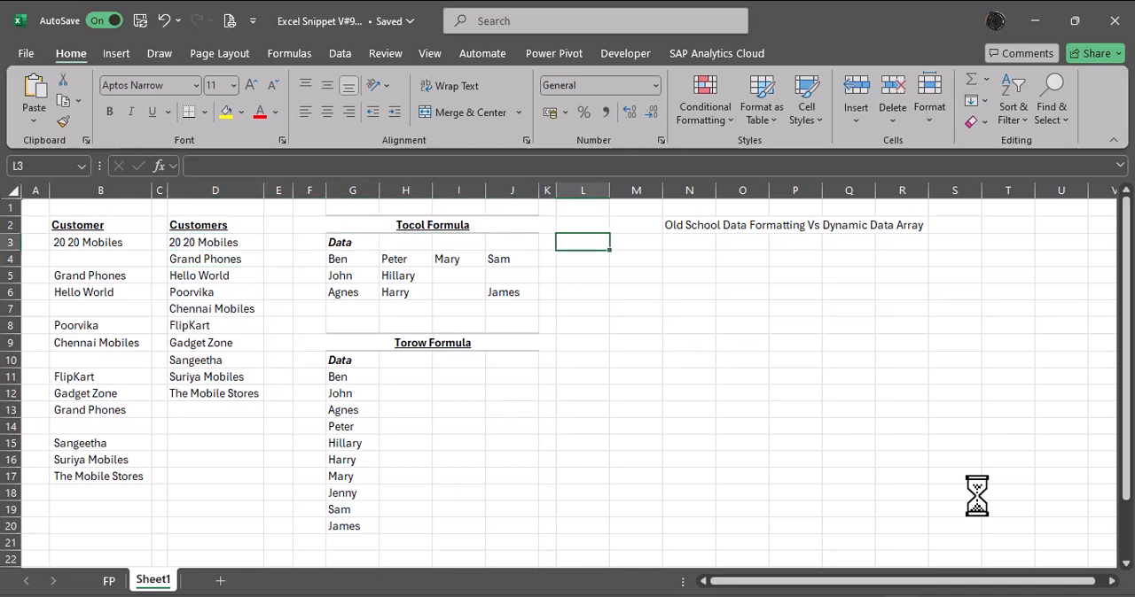
key("Down")
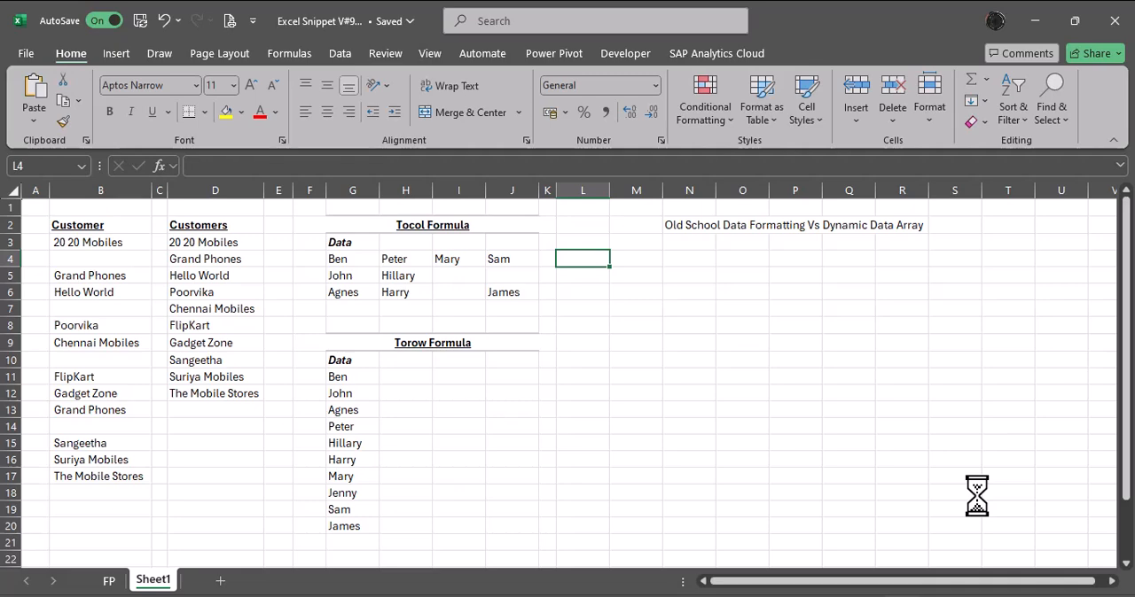
key("Right")
key("Up")
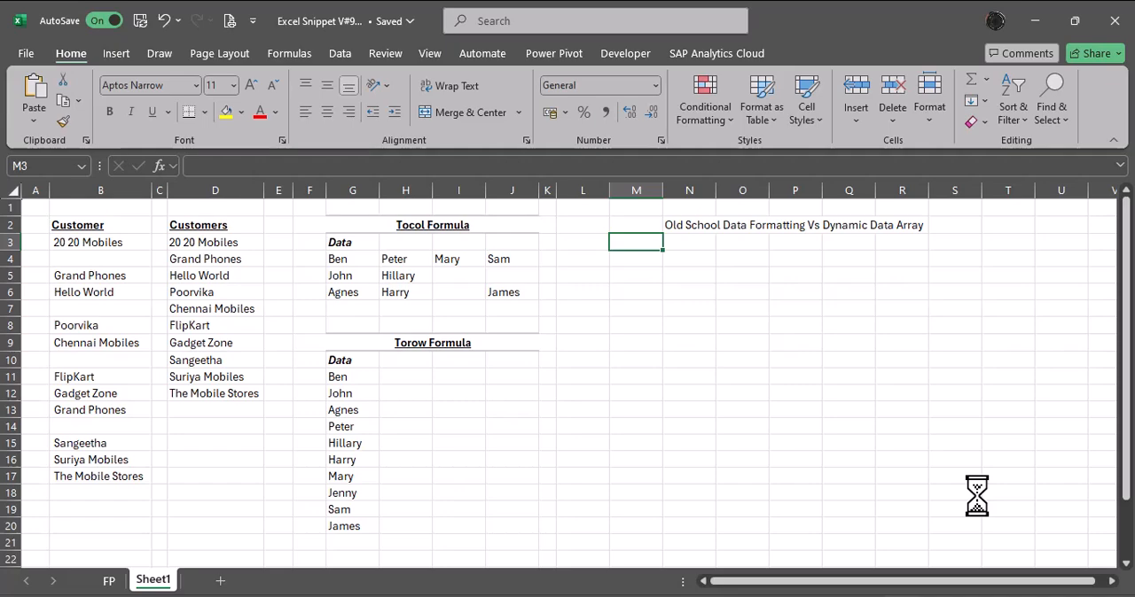
key("Down")
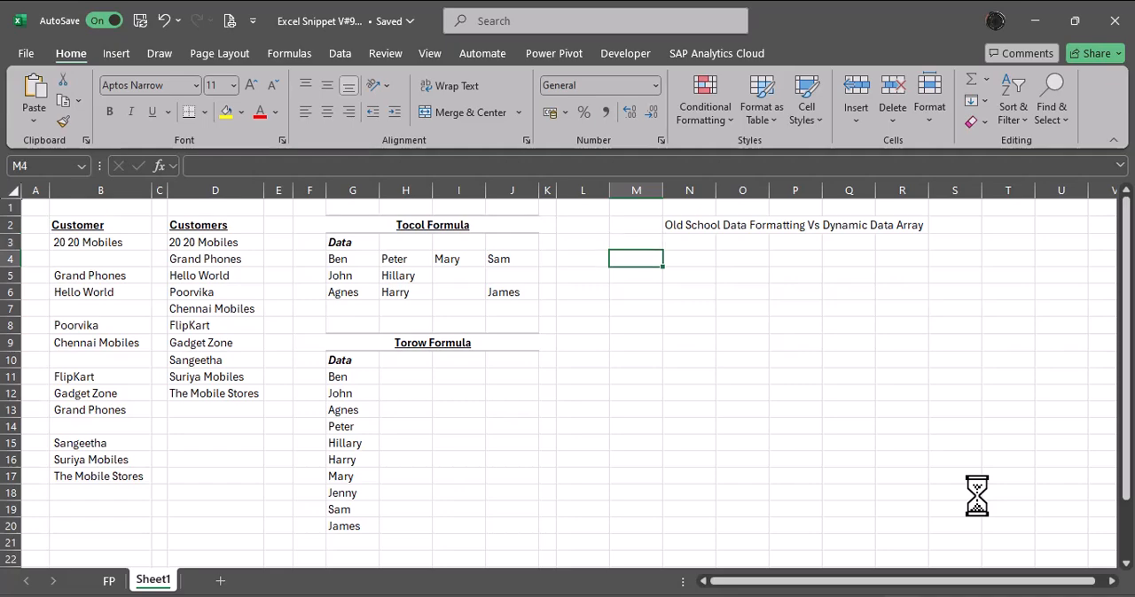
key("ctrl+Page_Up")
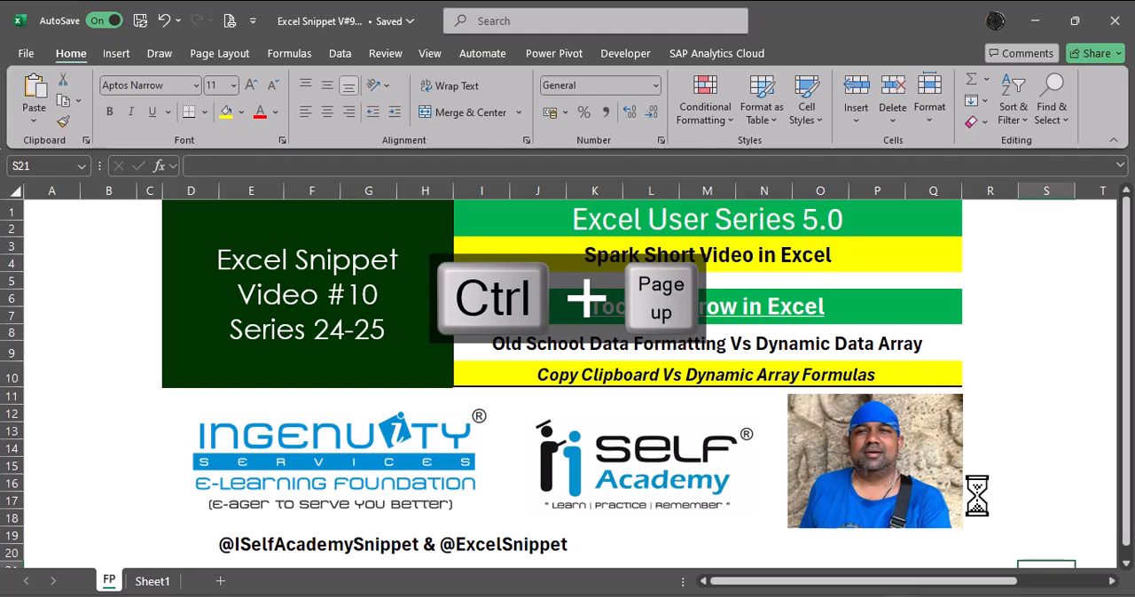
key("ctrl+Page_Down")
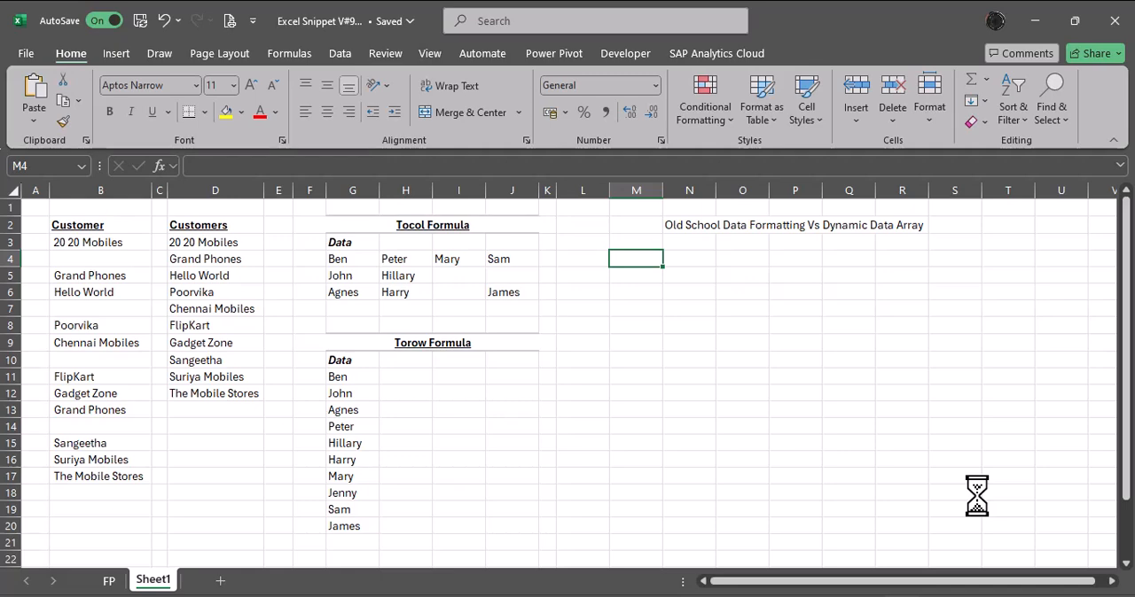
Examine the Office Clipboard's display options, leaving them as they are, and close the clipboard.
left_click(86, 139)
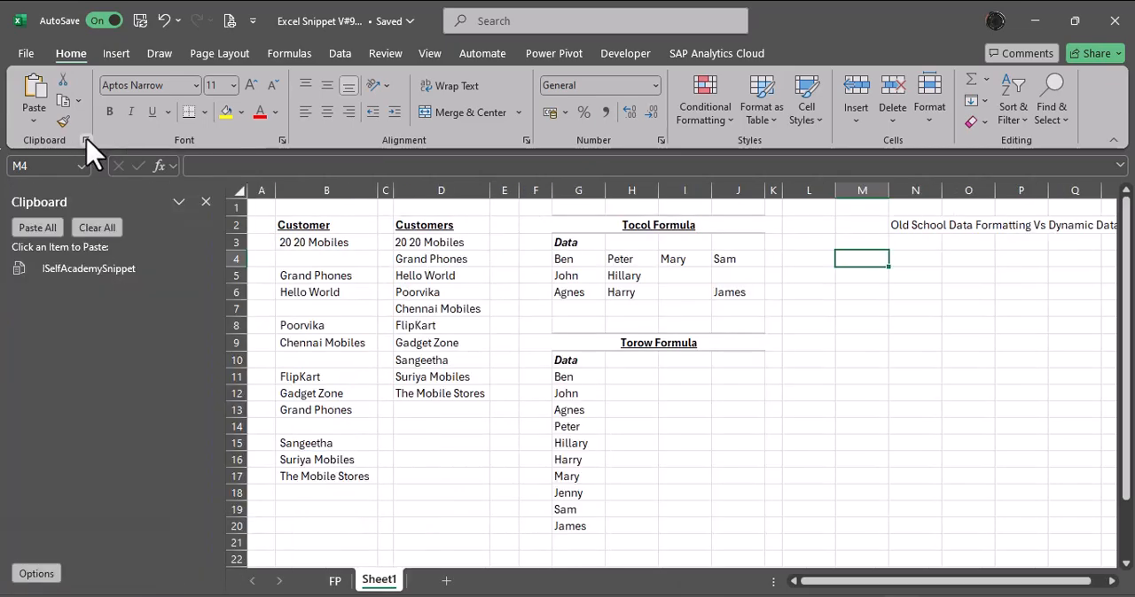
left_click(32, 575)
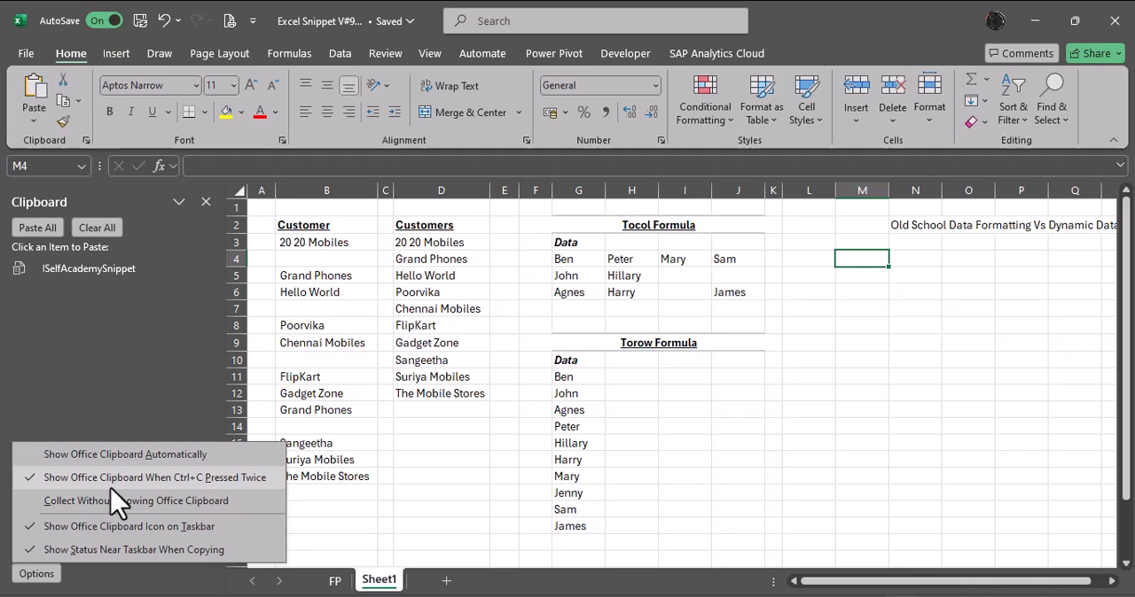
left_click(137, 346)
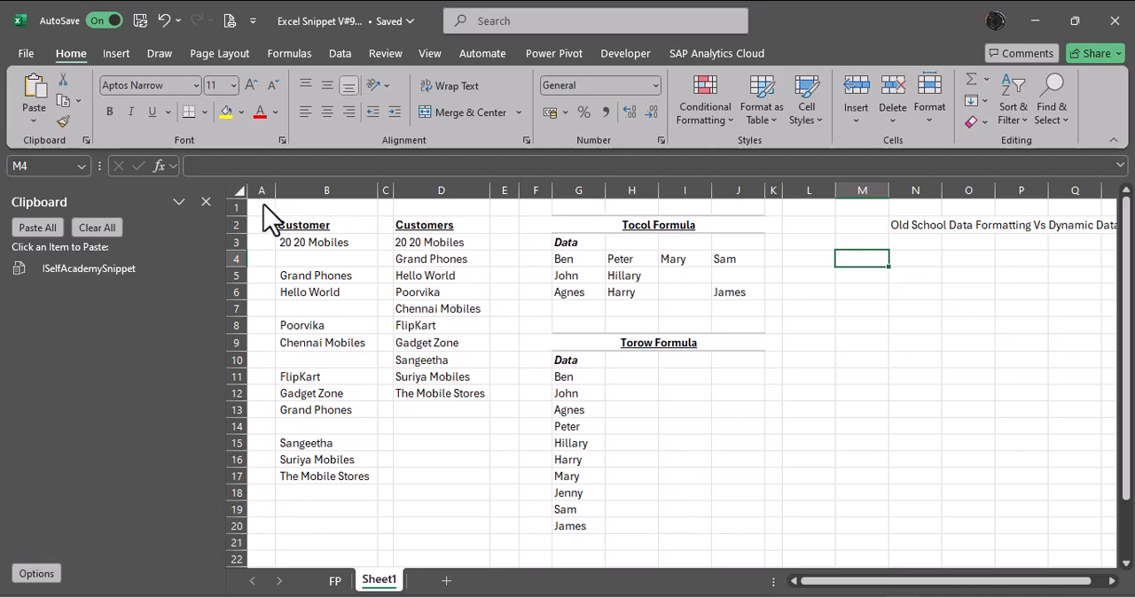
key("alt+Tab")
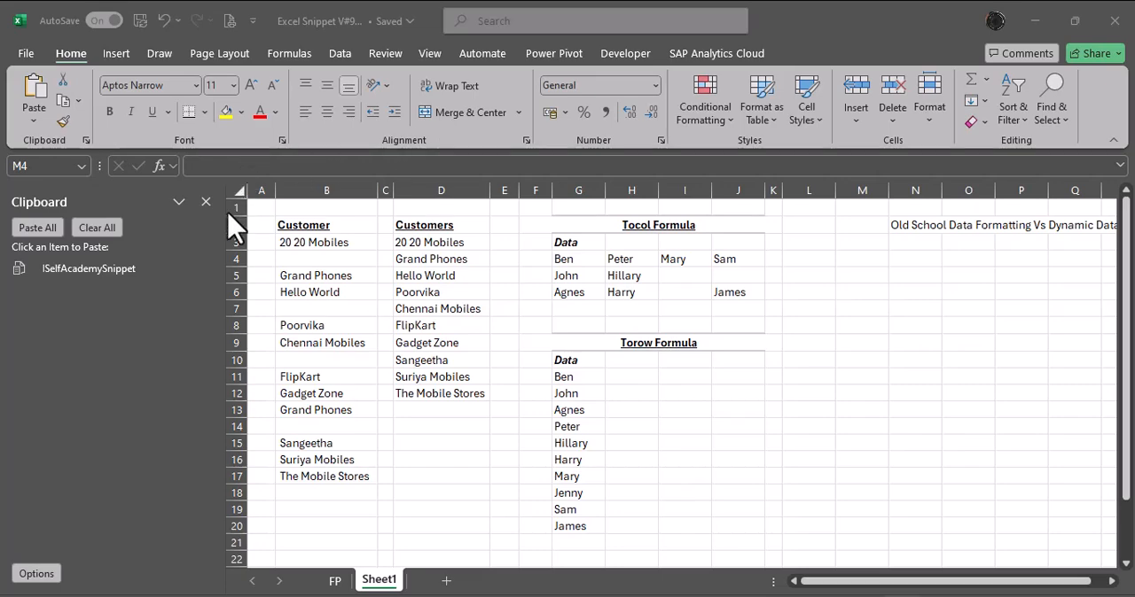
key("alt+Tab")
left_click(205, 202)
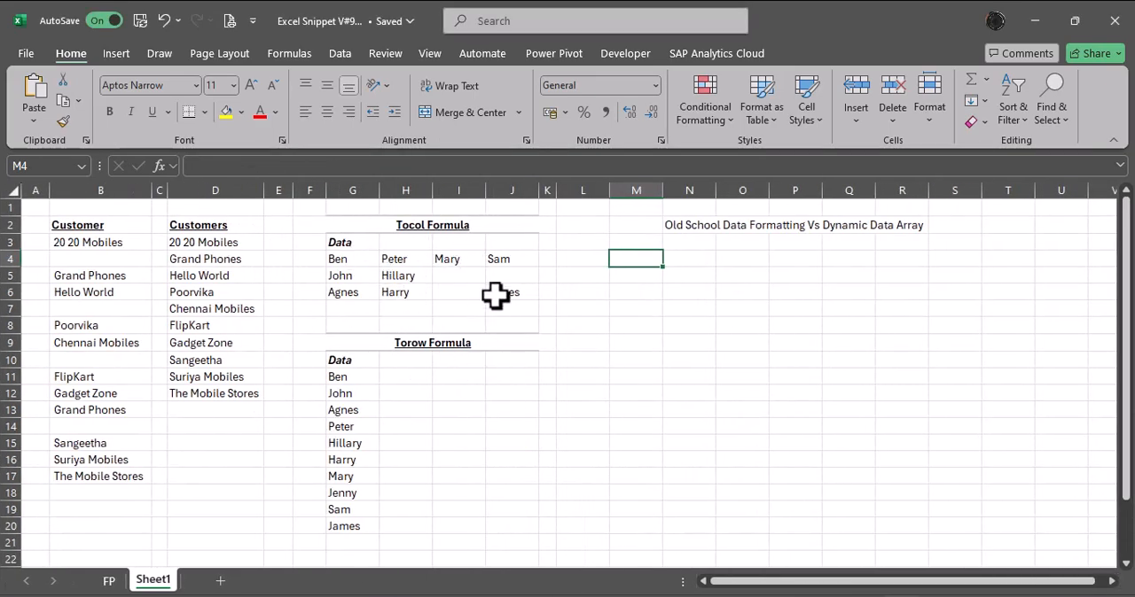
Copy G4:G6 to the Office Clipboard and delete the ISelfAcademySnippet item from it.
left_click_drag(367, 258, 365, 293)
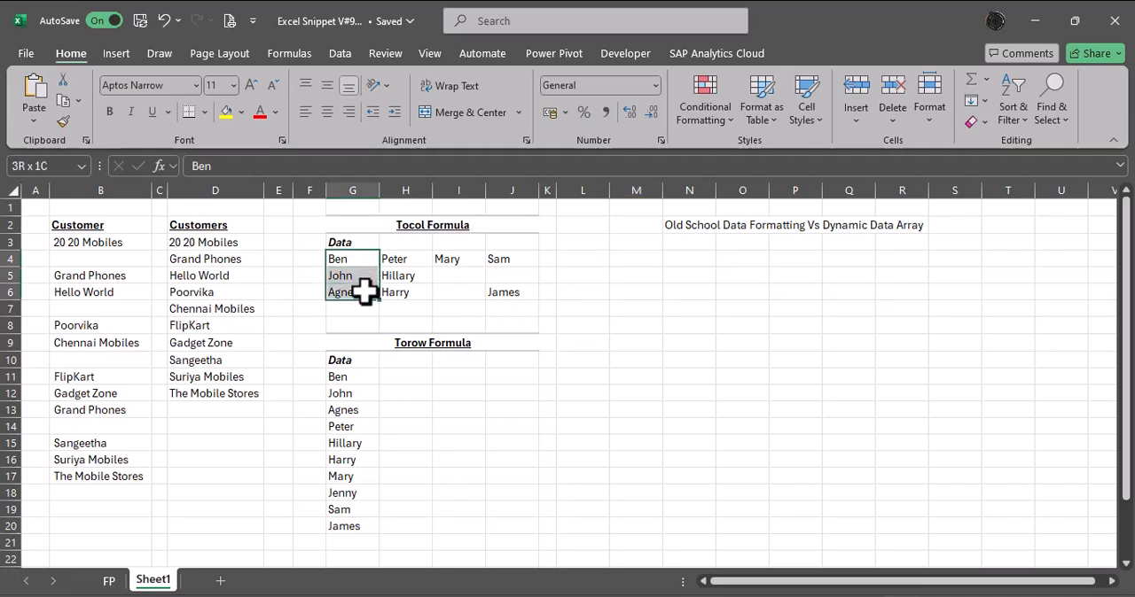
key("ctrl+c")
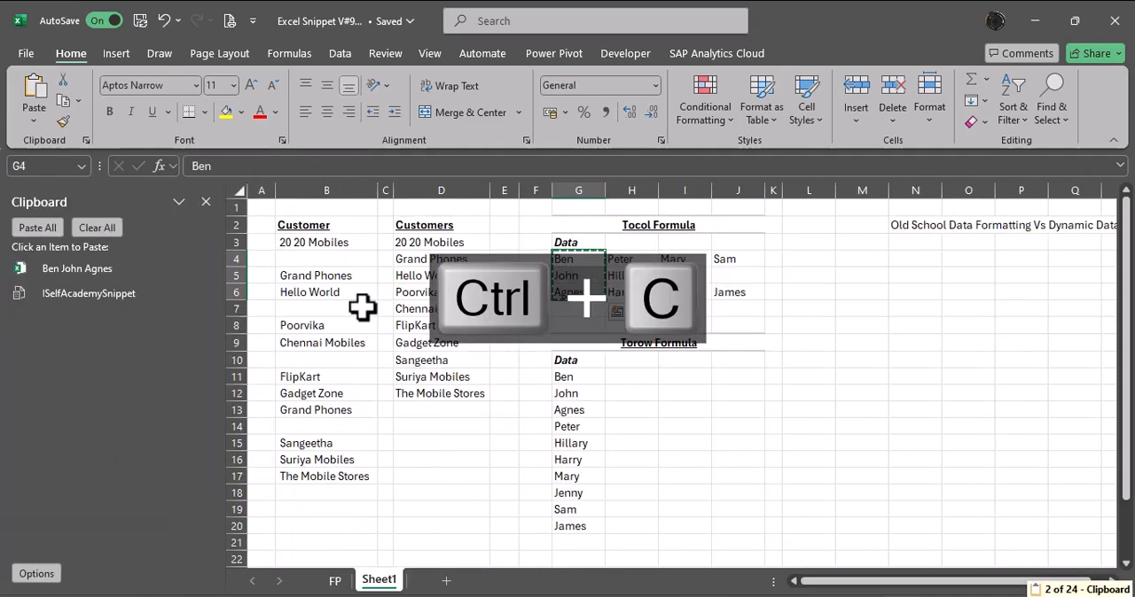
mouse_move(98, 301)
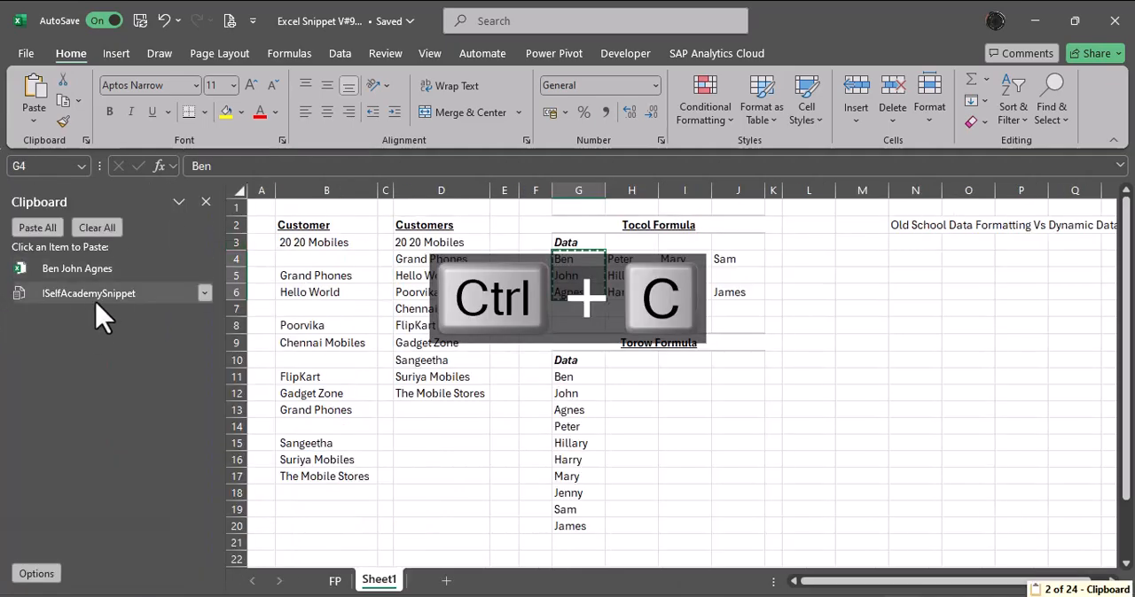
left_click(211, 296)
left_click(182, 338)
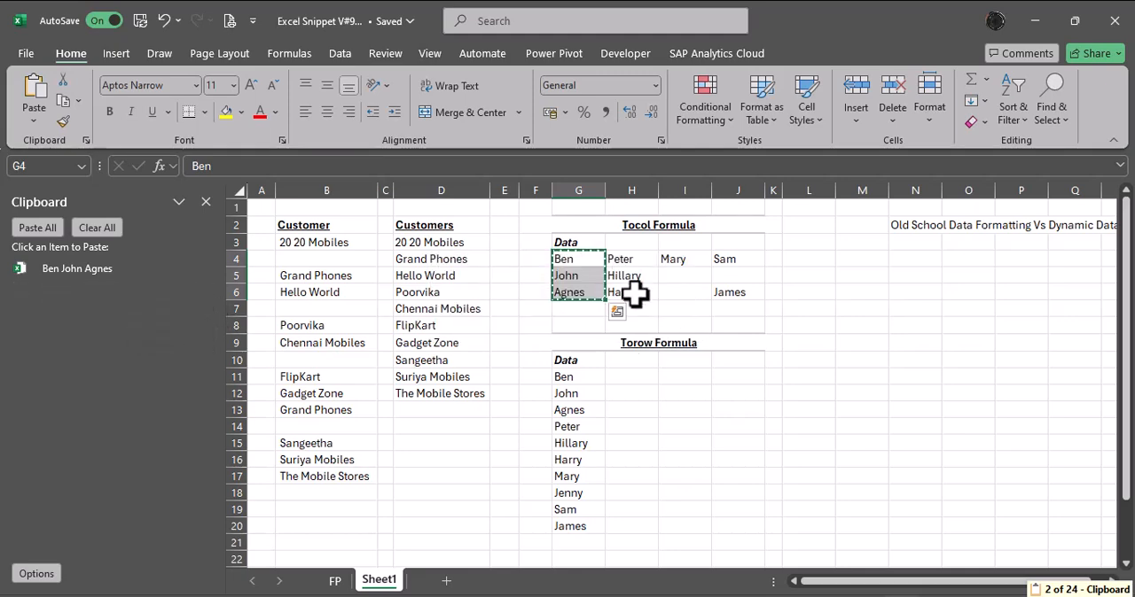
Copy H4:H6, I4:I6 and J4:J6 one after another as separate Office Clipboard items.
left_click_drag(628, 261, 624, 293)
key("ctrl+c")
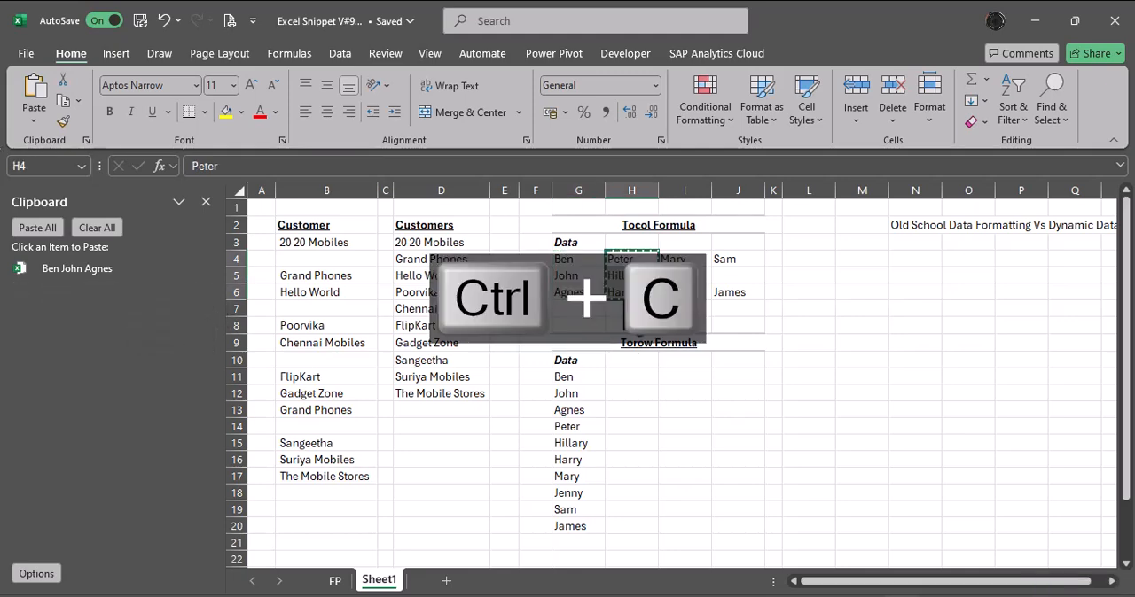
left_click_drag(688, 259, 734, 294)
key("ctrl+c")
left_click(739, 260)
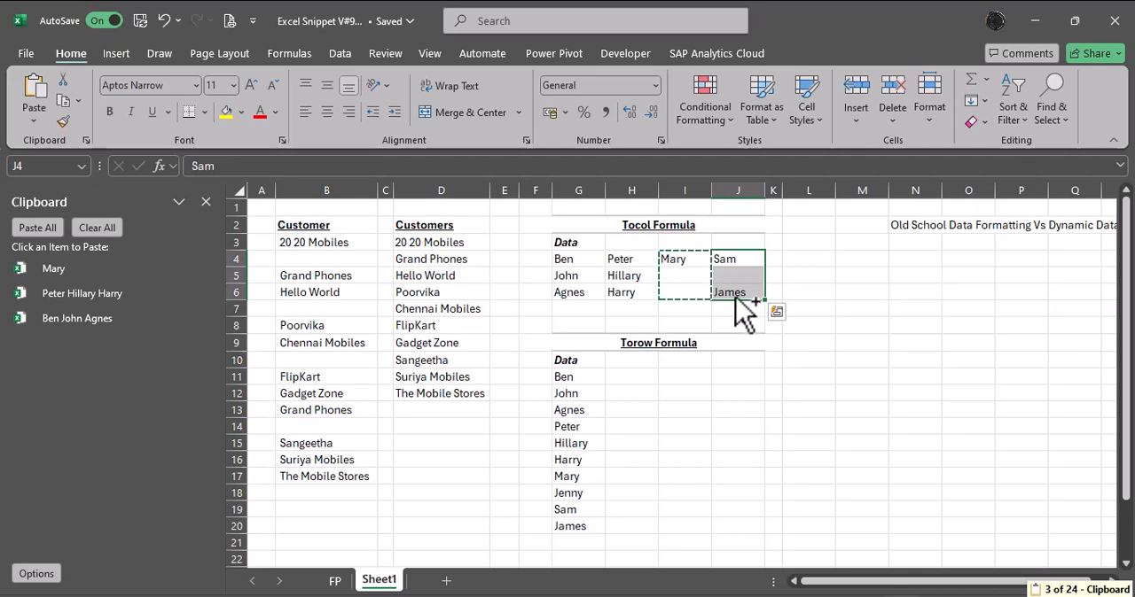
key("ctrl+c")
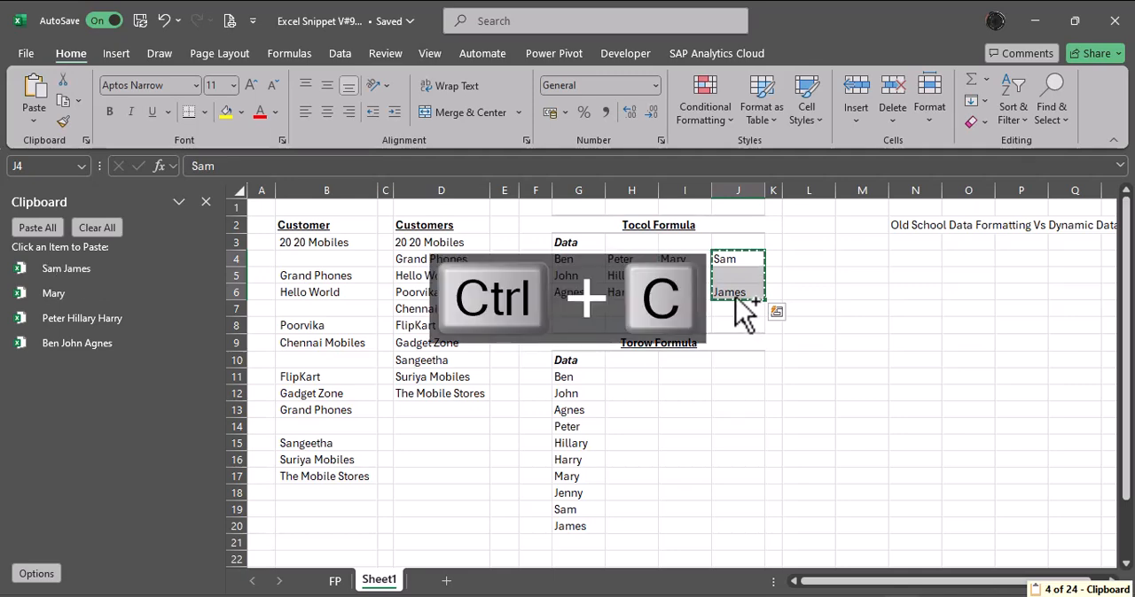
Paste all collected Office Clipboard items from M4 downward and delete the blank cells within the pasted list, shifting cells up.
left_click(861, 263)
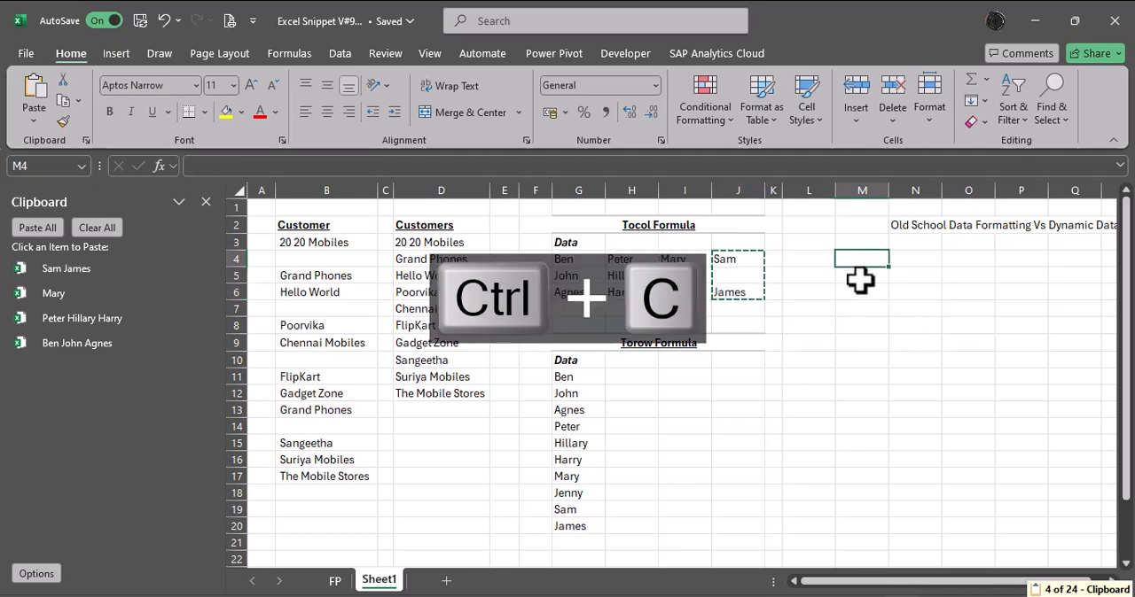
left_click(40, 228)
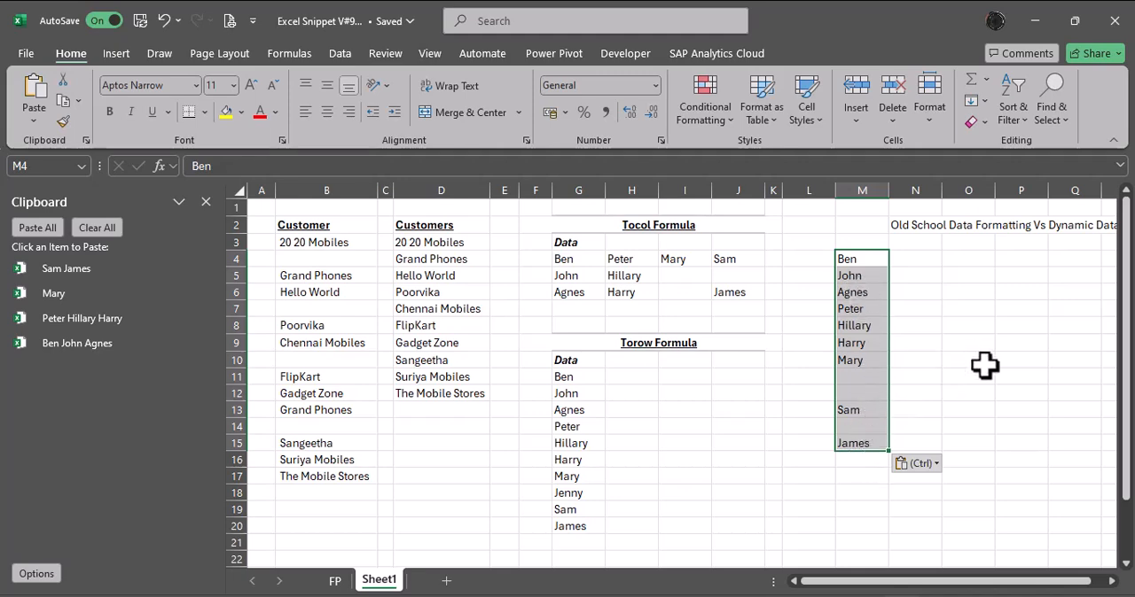
key("F5")
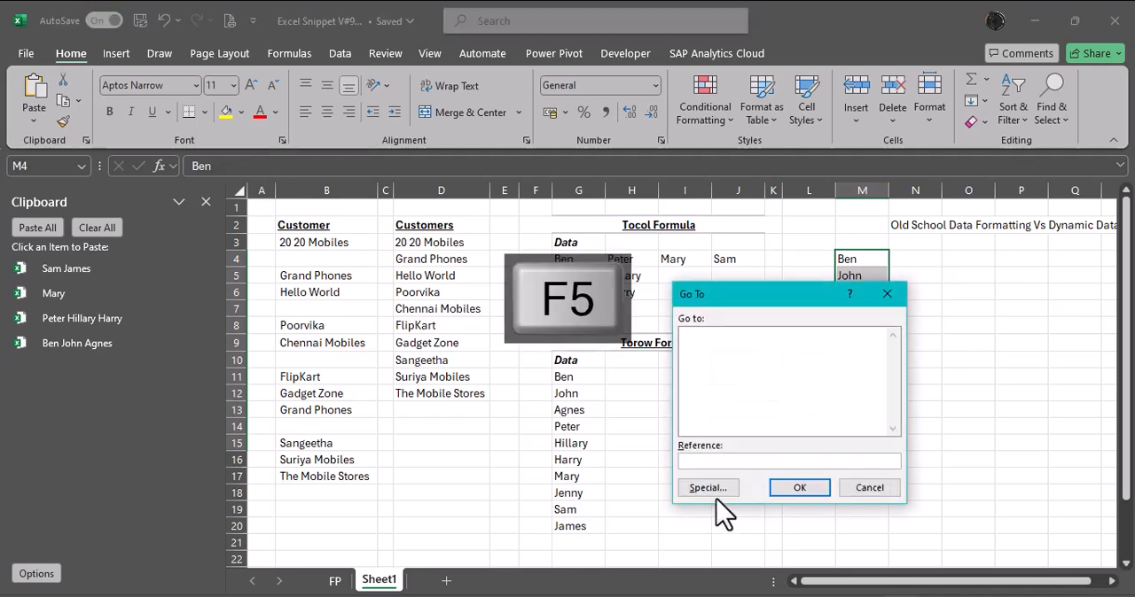
left_click(714, 489)
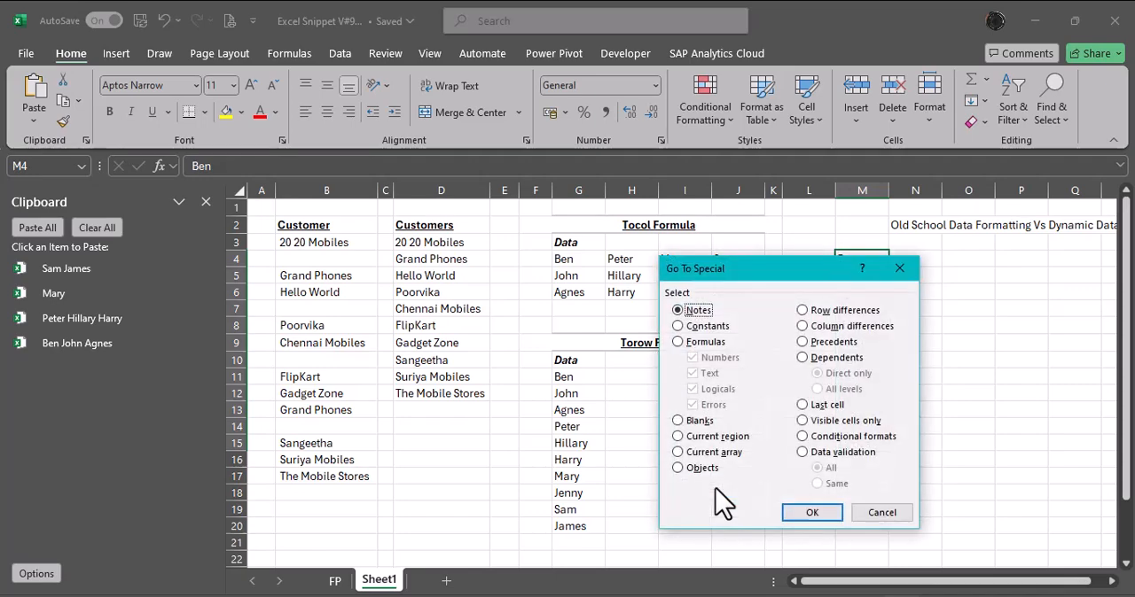
left_click(694, 422)
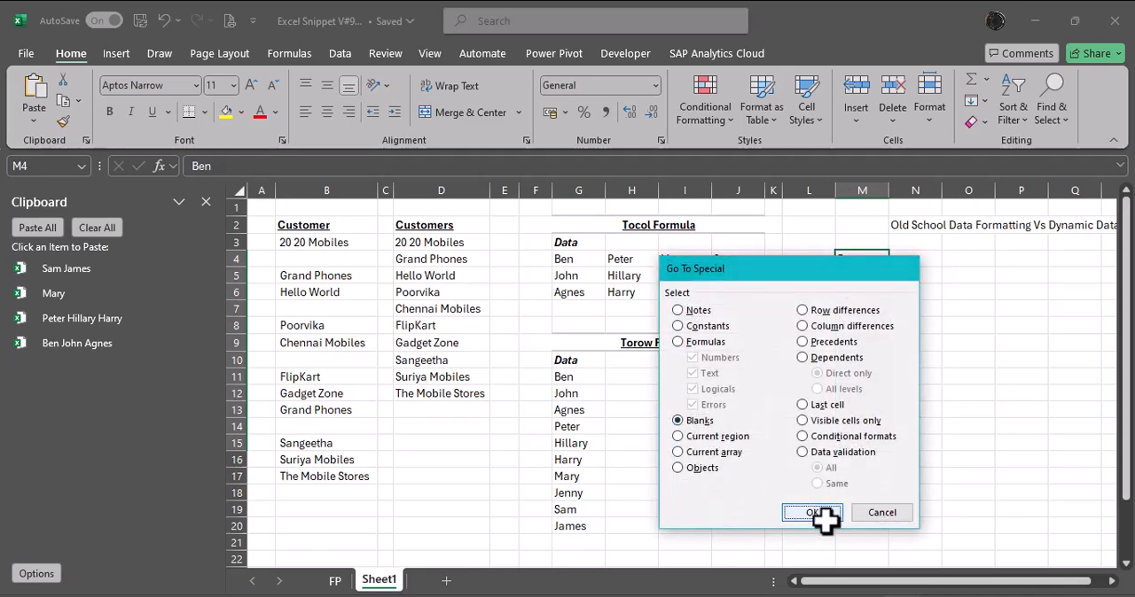
left_click(811, 512)
key("alt+minus")
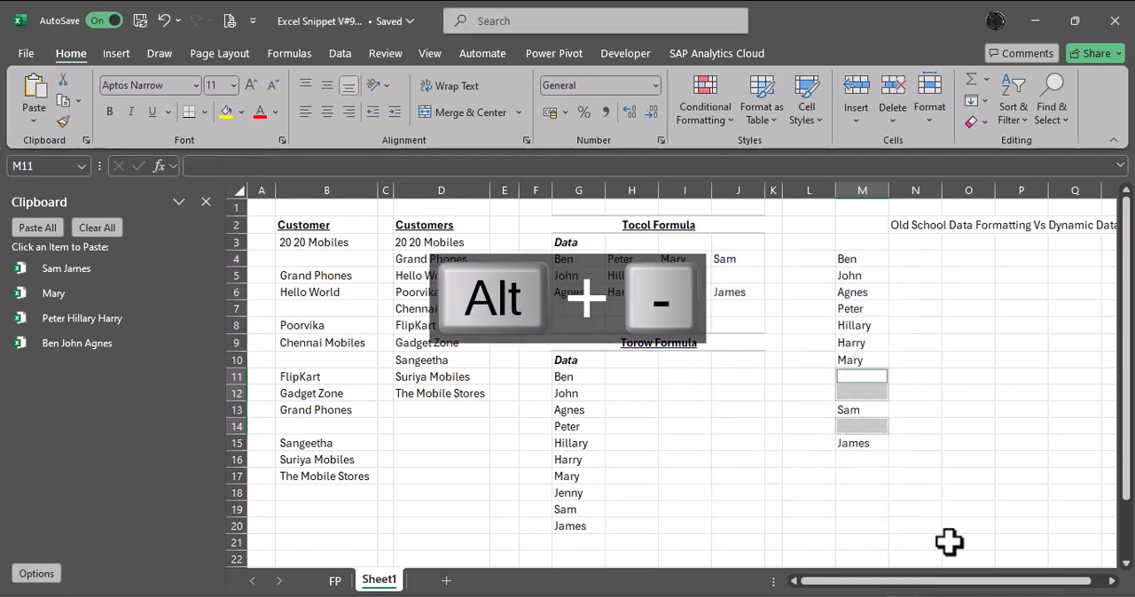
key("ctrl+minus")
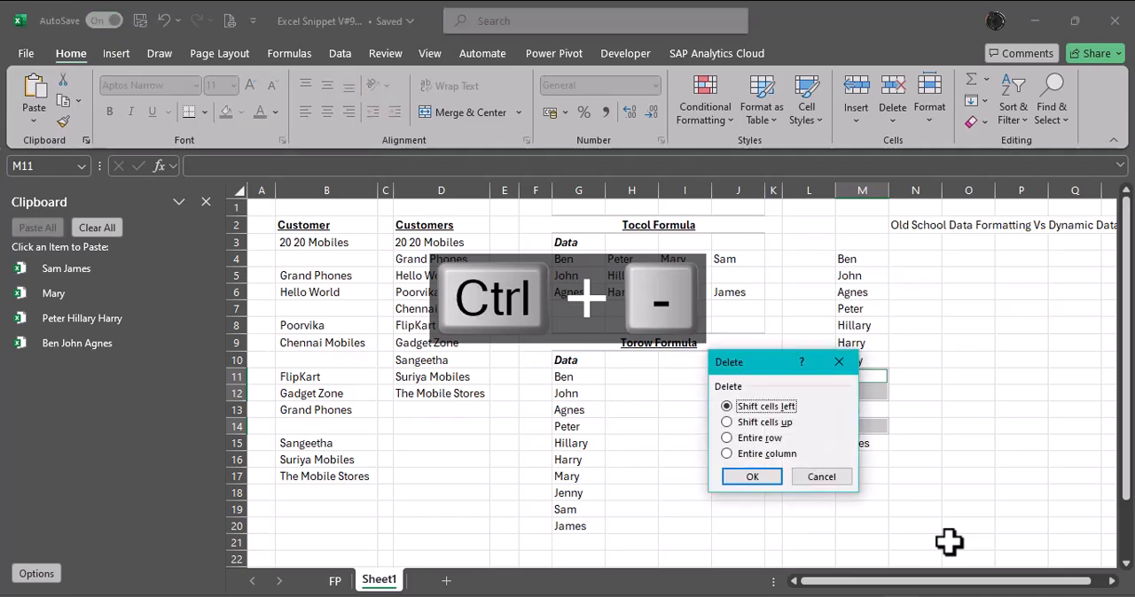
key("u")
key("Return")
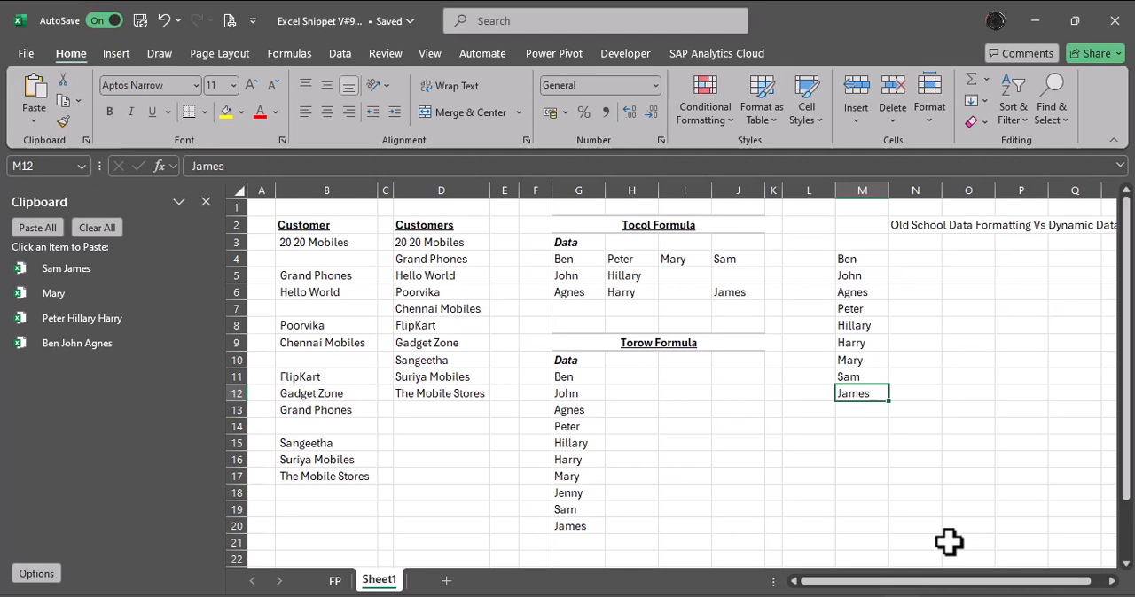
Enter =TOCOL(G4:J6) in N4 beside the pasted list to stack the Tocol table into one column.
key("Up")
key("Up")
key("Up")
key("Up")
key("Up")
key("Up")
key("Up")
key("Up")
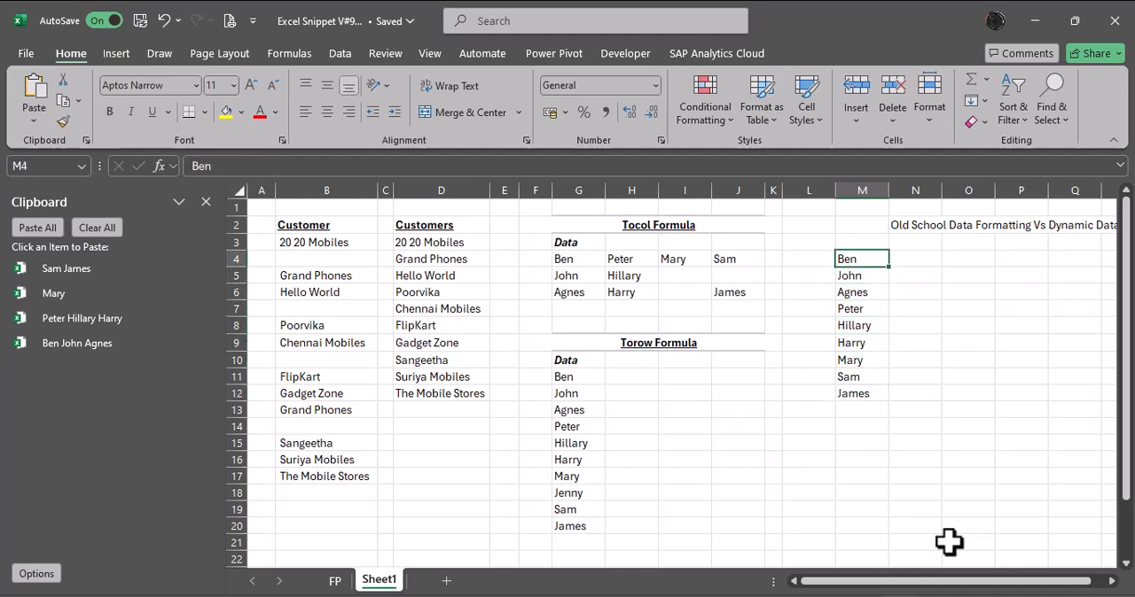
key("Right")
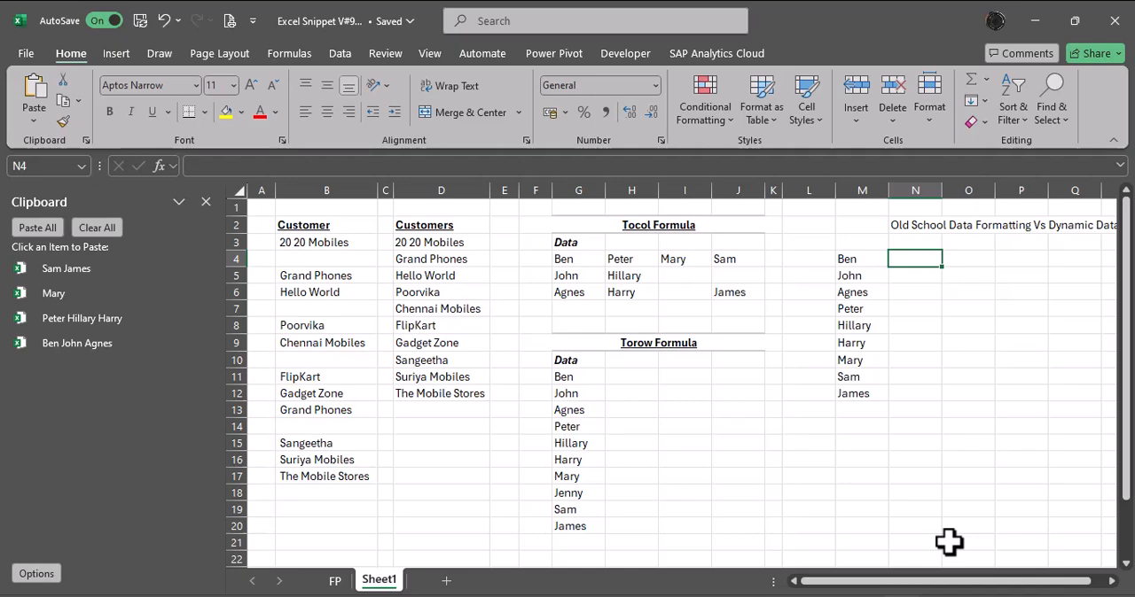
type("=toco")
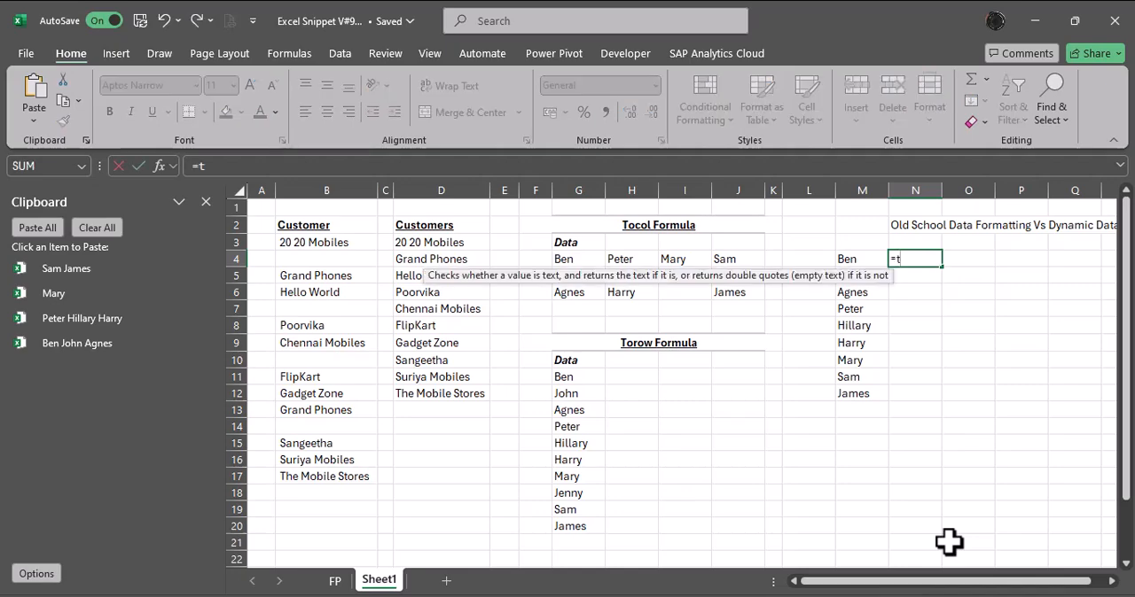
key("Tab")
key("Left")
key("Left")
key("Left")
key("Left")
key("Left")
key("Left")
key("Left")
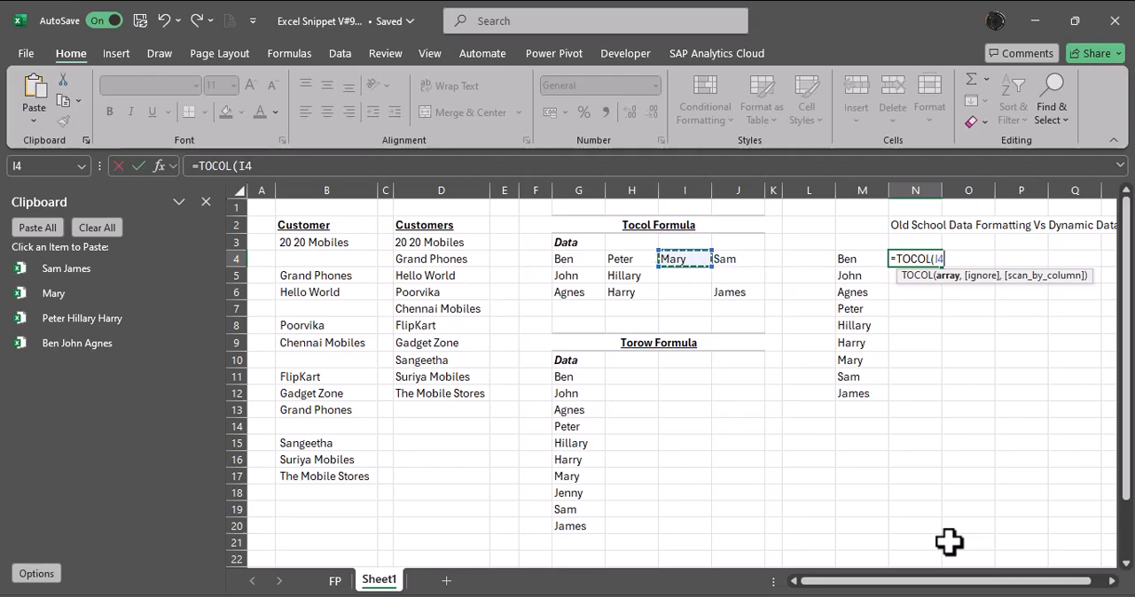
key("ctrl+shift+Down")
key("ctrl+shift+Right")
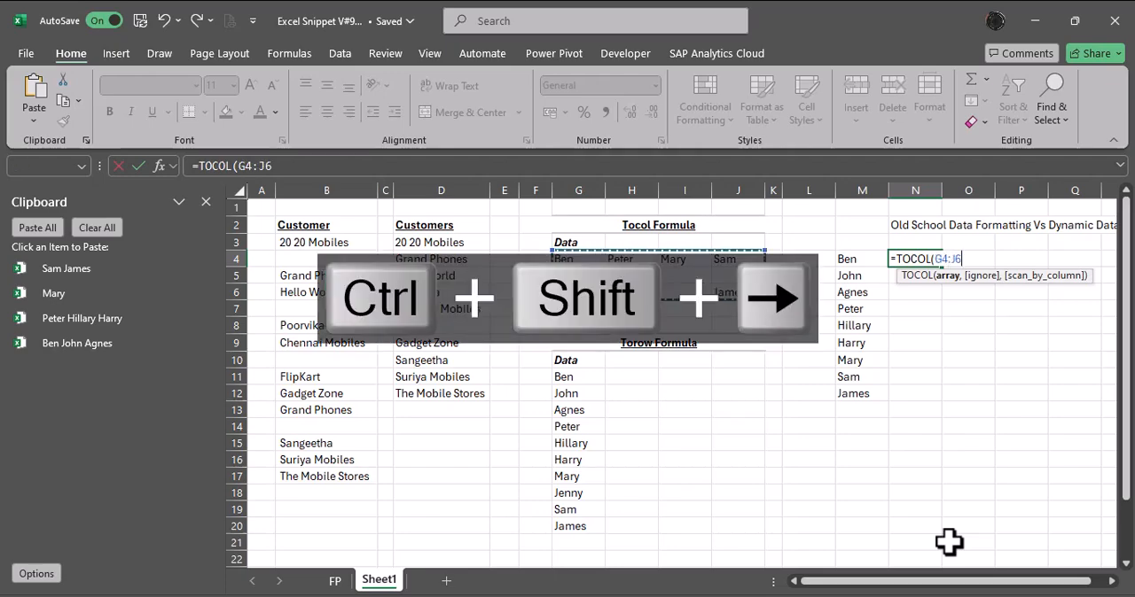
key("Return")
Add an ignore argument of 1 to the N4 formula, making it =TOCOL(G4:J6,1) so blanks are skipped.
key("Up")
key("F2")
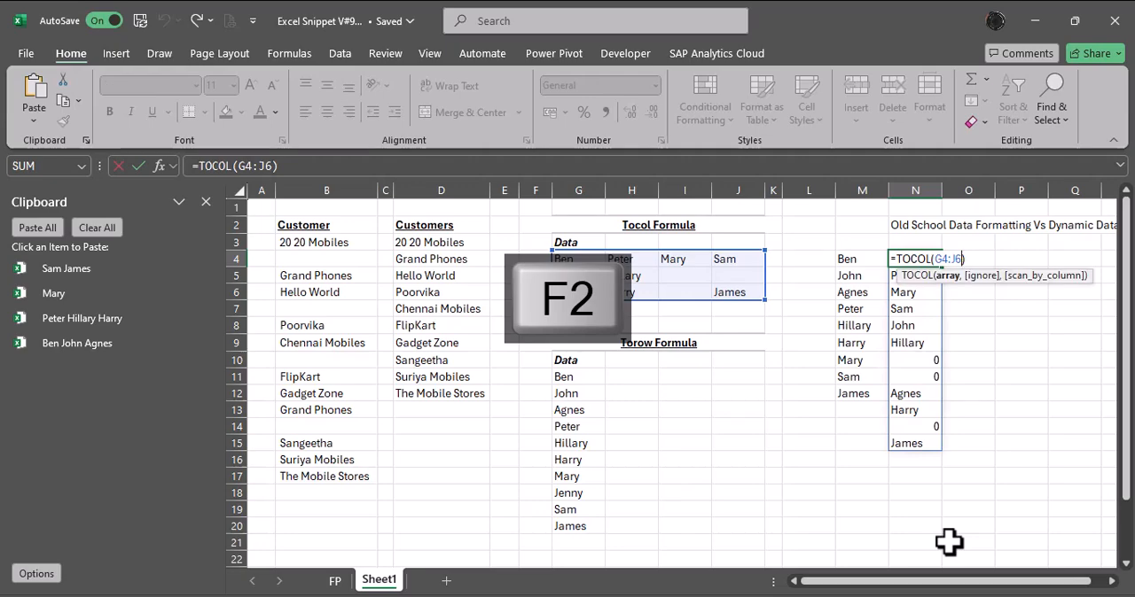
key("Left")
type(",")
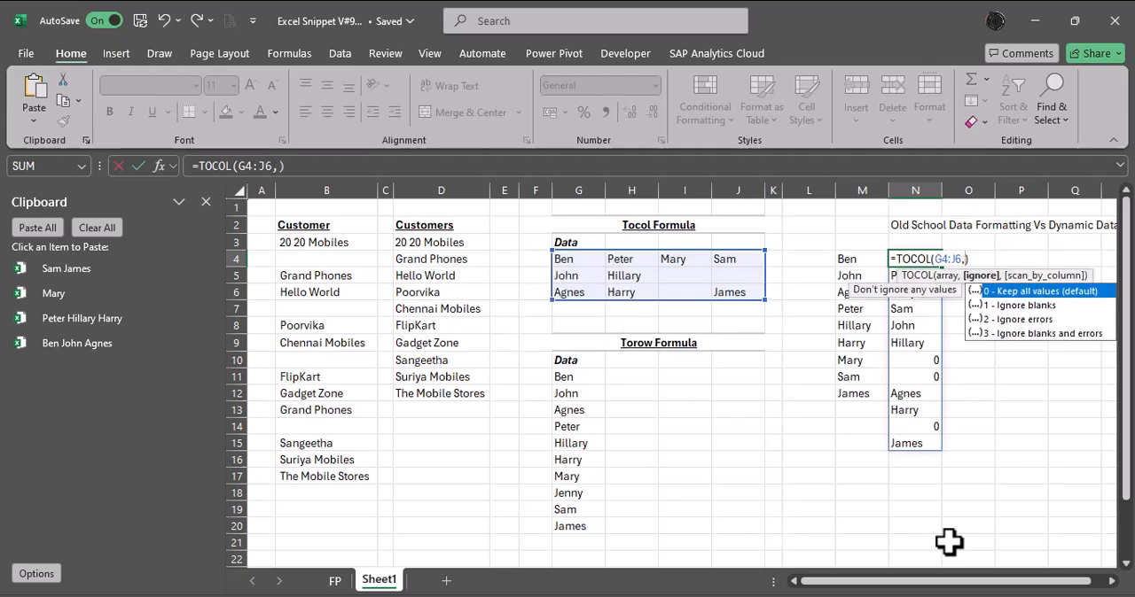
type("1")
key("Return")
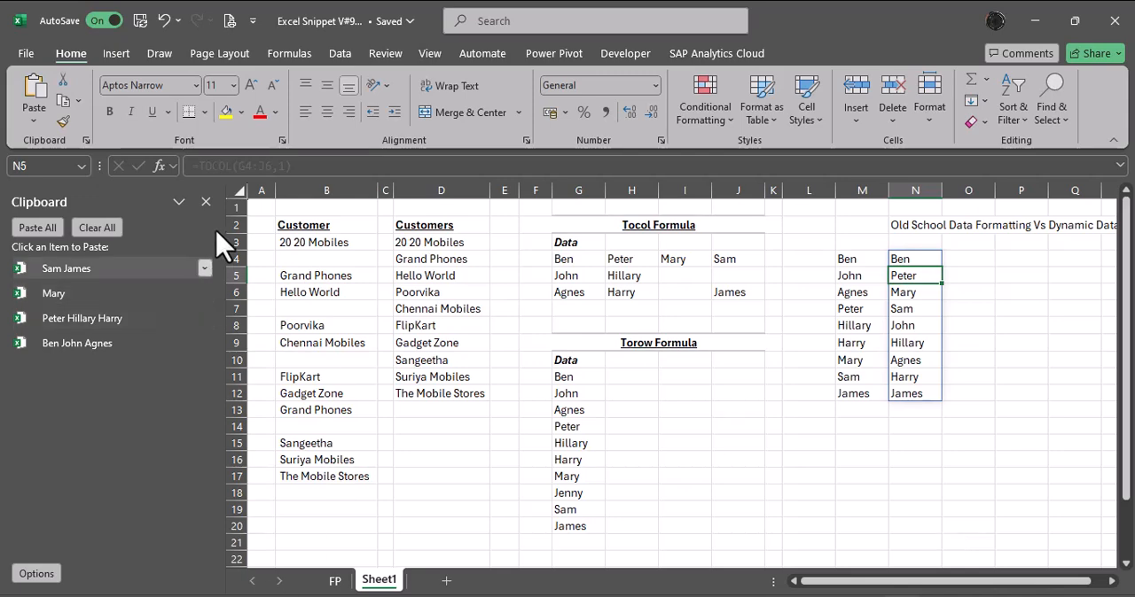
Close the Office Clipboard and enter a new person's name in the empty cell I6 of the Tocol table.
left_click(207, 203)
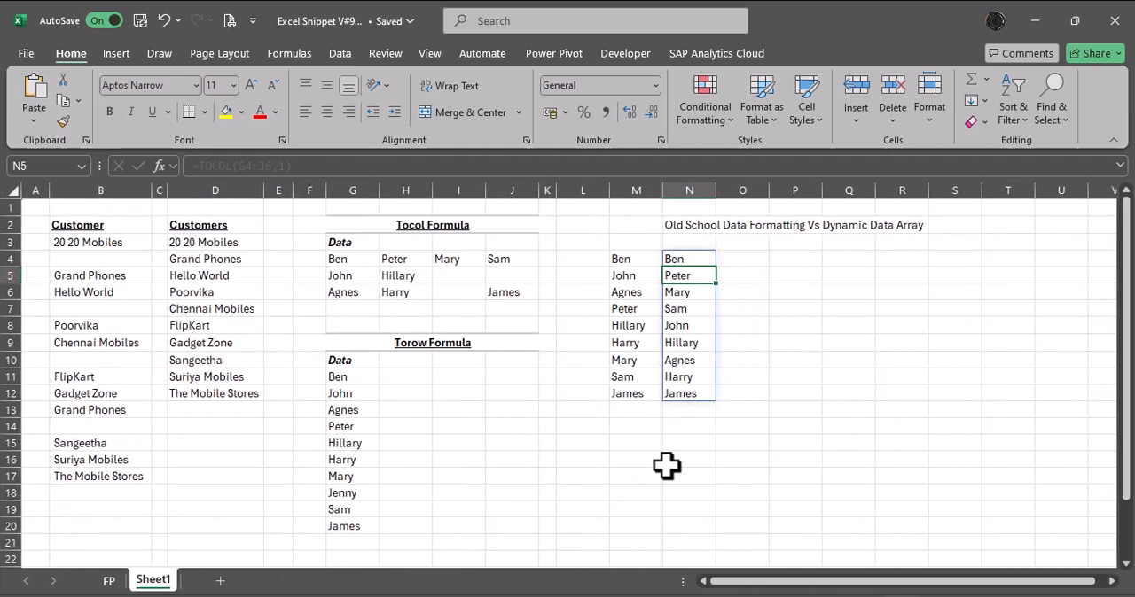
left_click(706, 490)
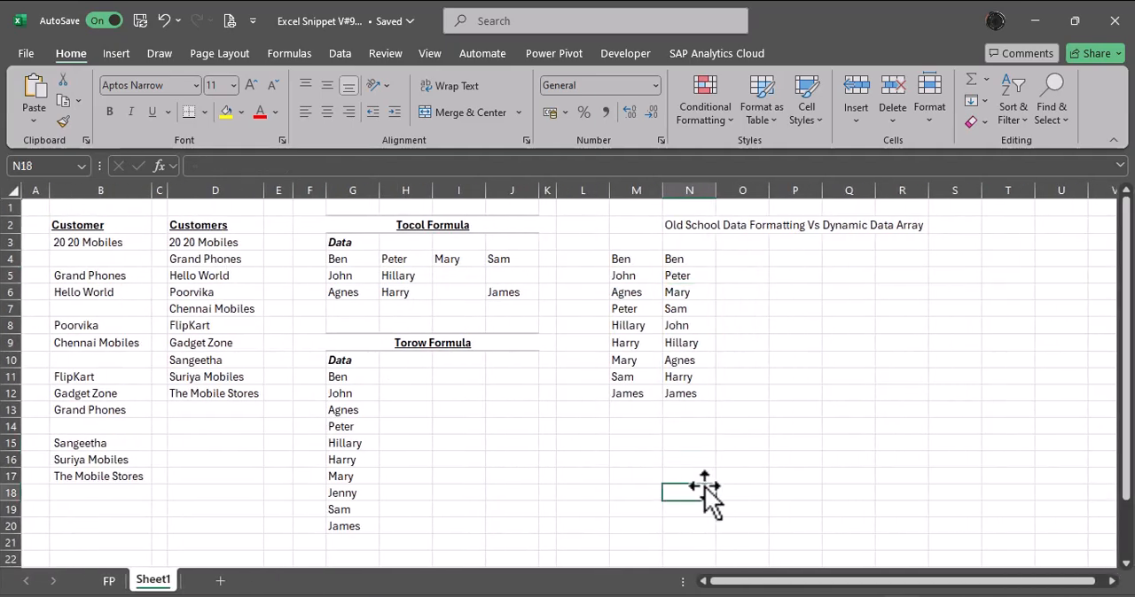
left_click(458, 292)
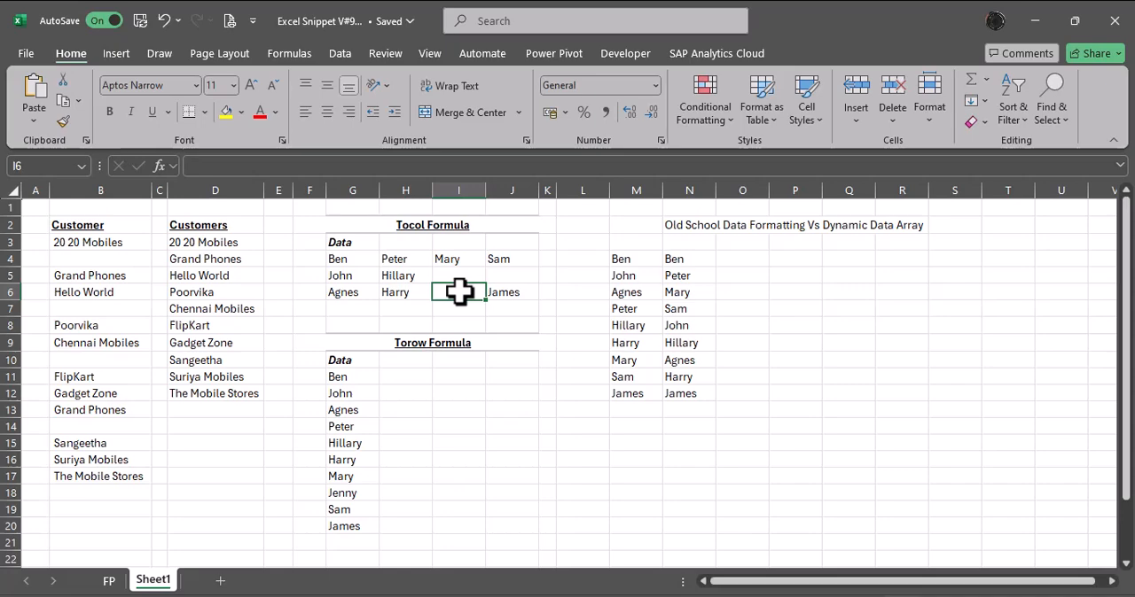
type("Vinoth")
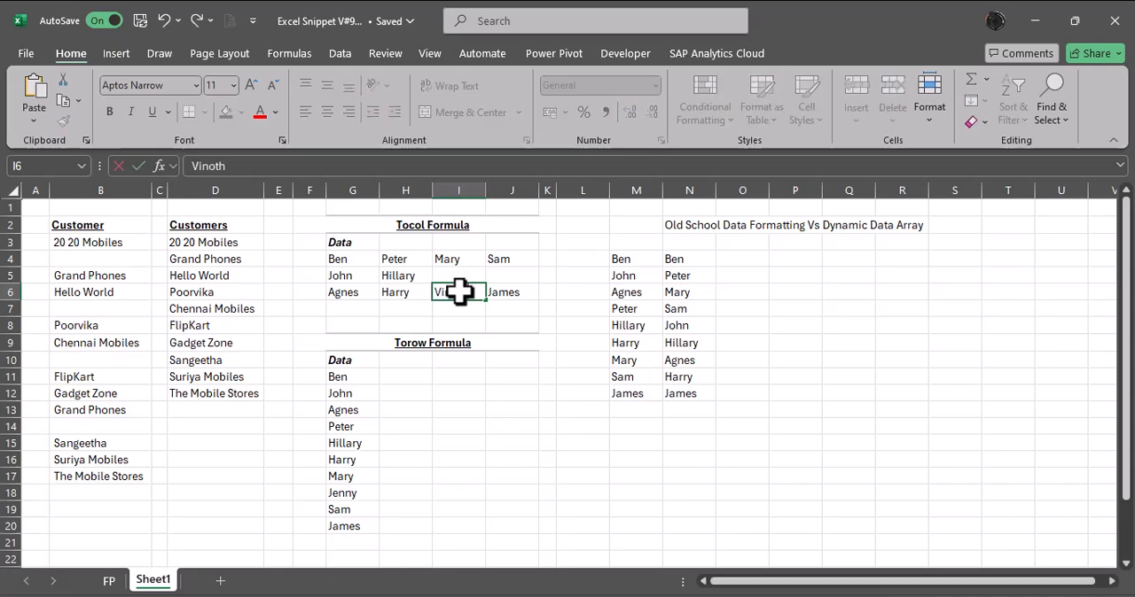
key("Return")
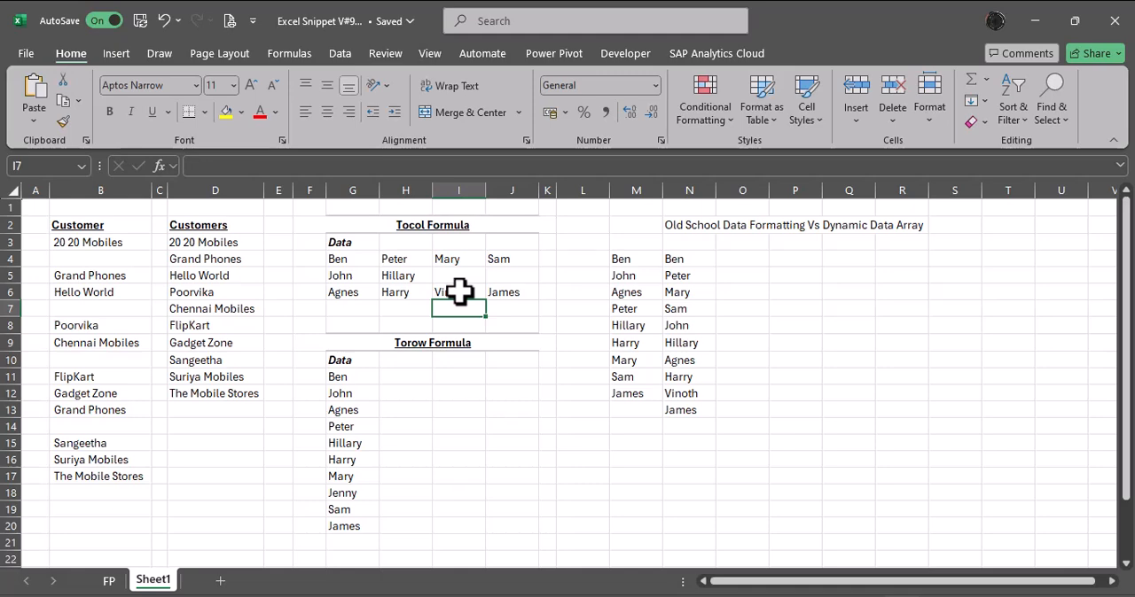
Compare the static pasted list in column M with the dynamic TOCOL list in column N after the table edit.
key("Down")
key("Down")
key("Down")
key("Down")
key("Down")
key("Down")
key("Down")
key("Down")
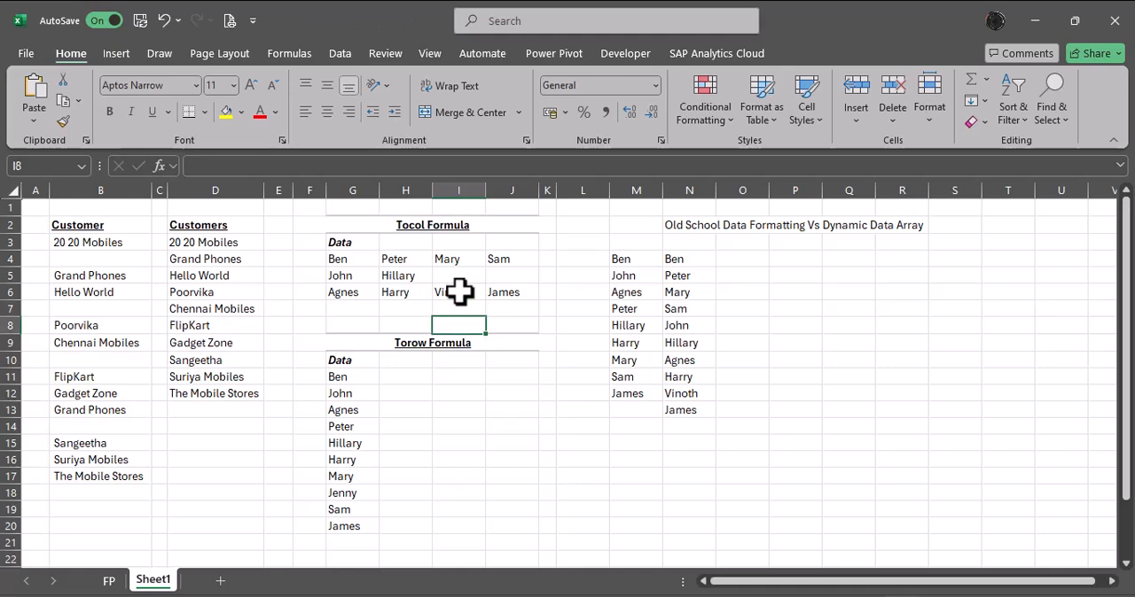
key("Right")
key("Right")
key("Right")
key("Right")
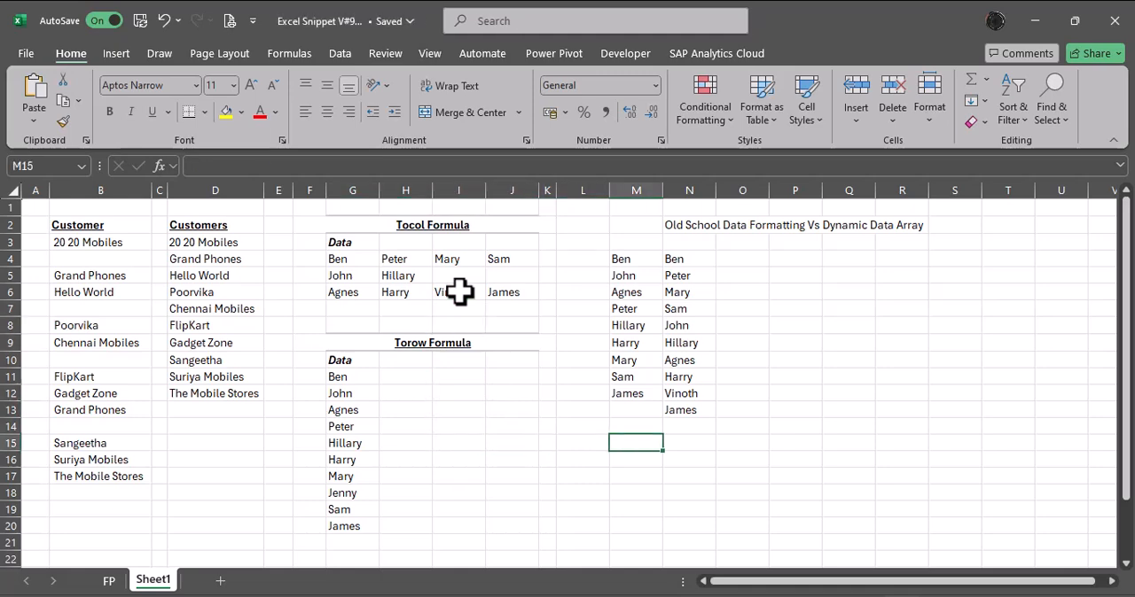
key("Up")
key("Up")
key("Up")
key("Up")
key("Up")
key("Up")
key("Up")
key("Up")
key("Up")
key("Up")
key("Up")
key("Right")
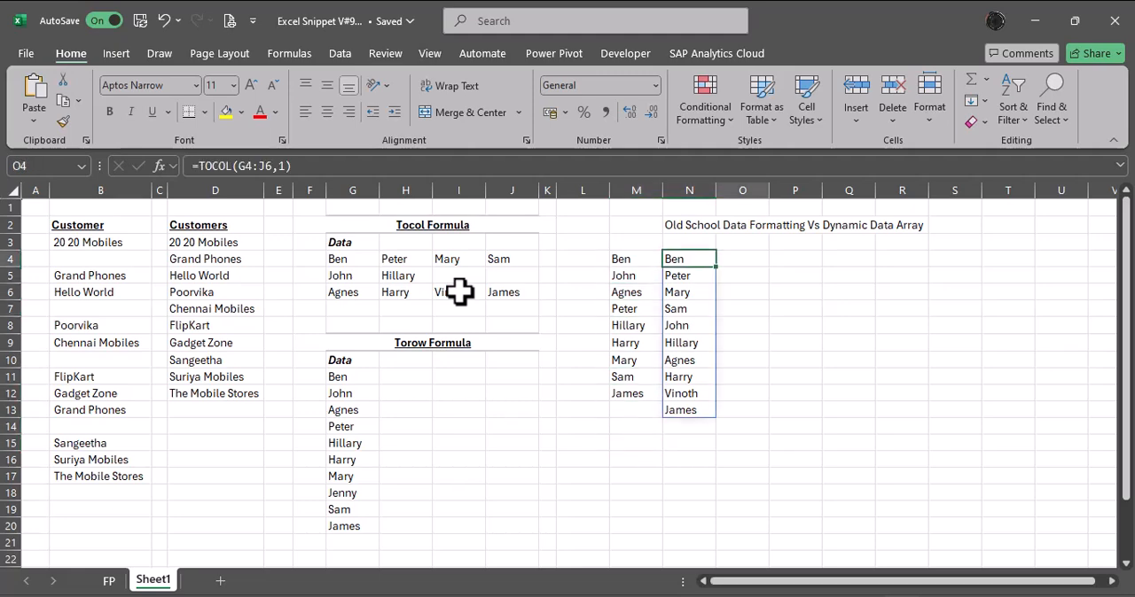
Enter =TOROW(G4:J6) in P4 to lay out the Tocol table's data in a single row.
key("Right")
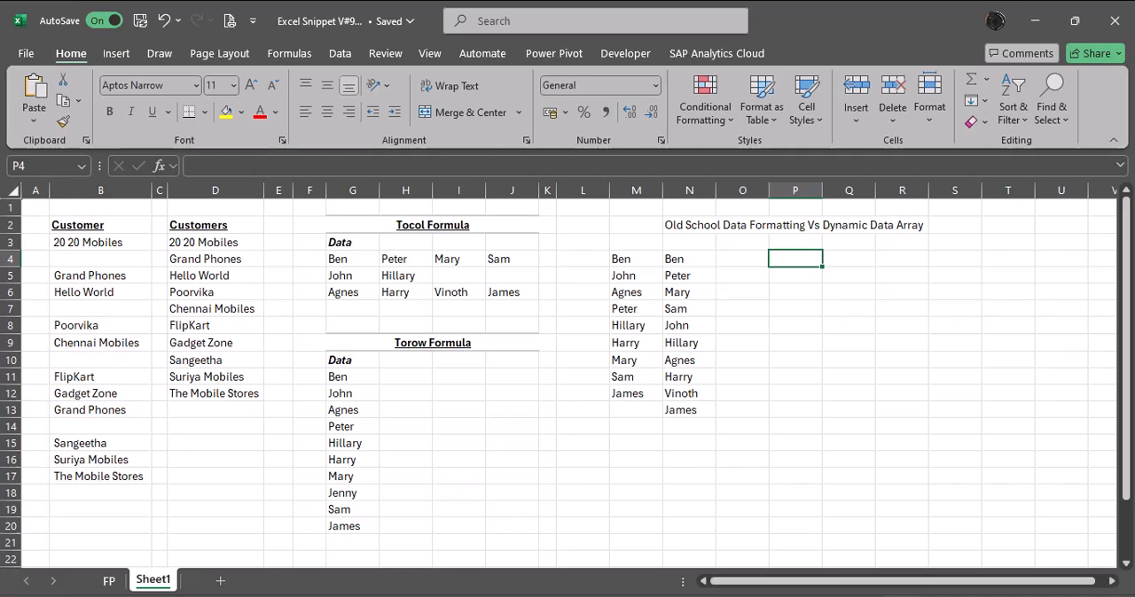
type("=r")
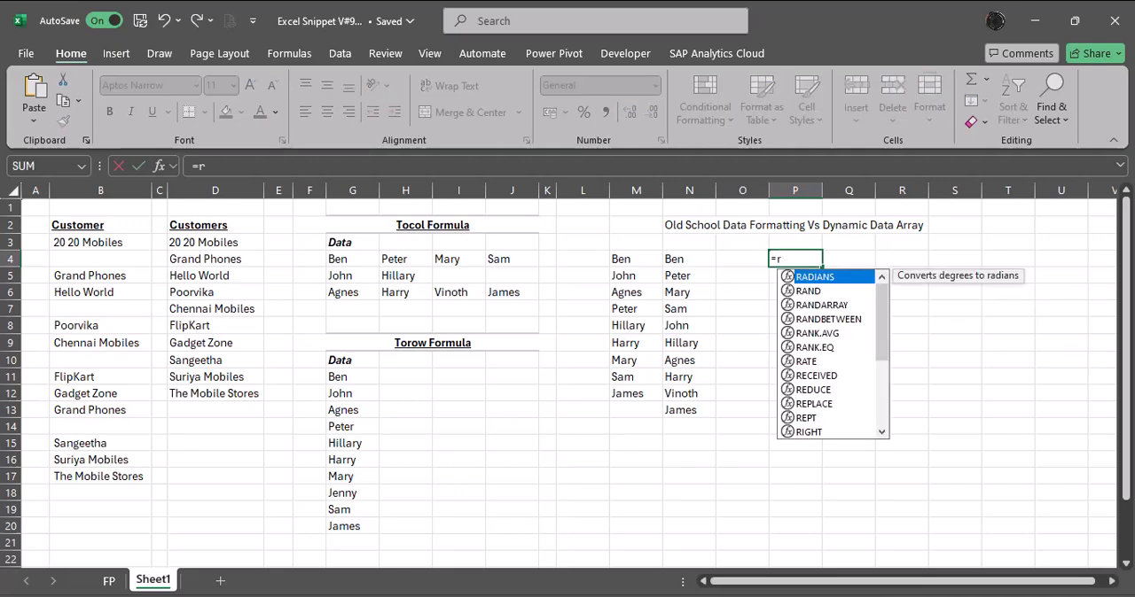
key("BackSpace")
type("tor")
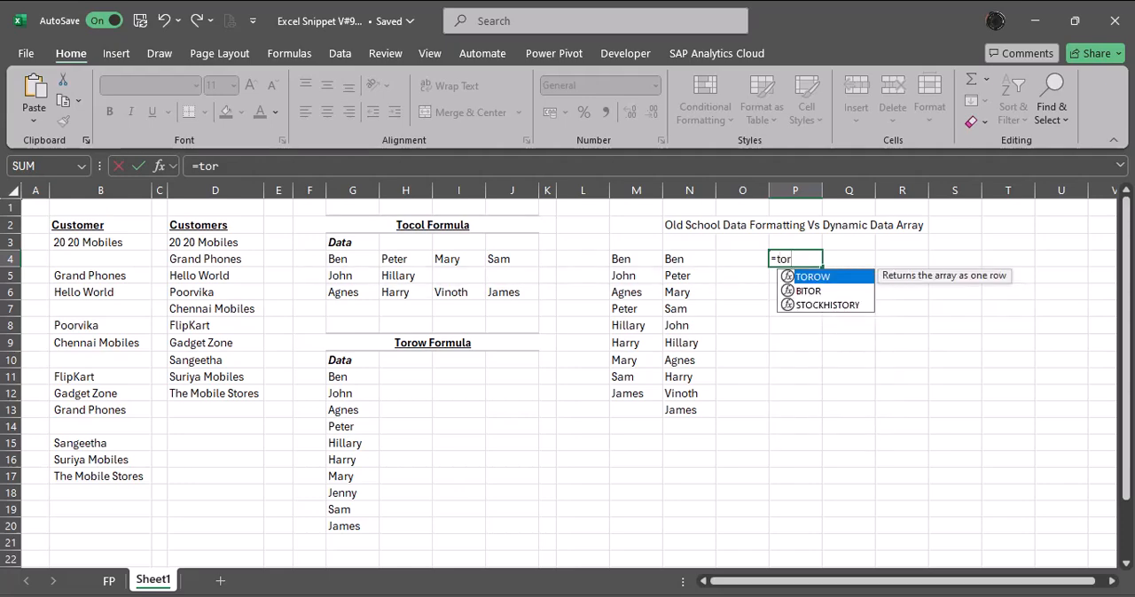
key("Tab")
key("Left")
key("Left")
key("Left")
key("Left")
key("Left")
key("Left")
key("Left")
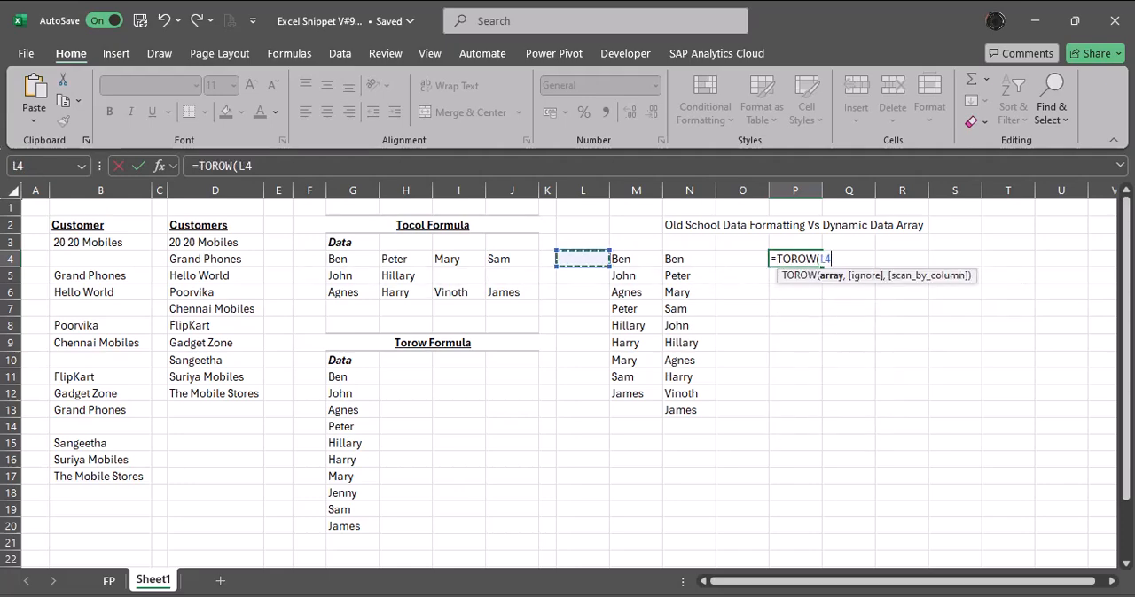
key("Left")
key("Left")
key("shift+Right")
key("shift+Right")
key("shift+Down")
key("shift+Down")
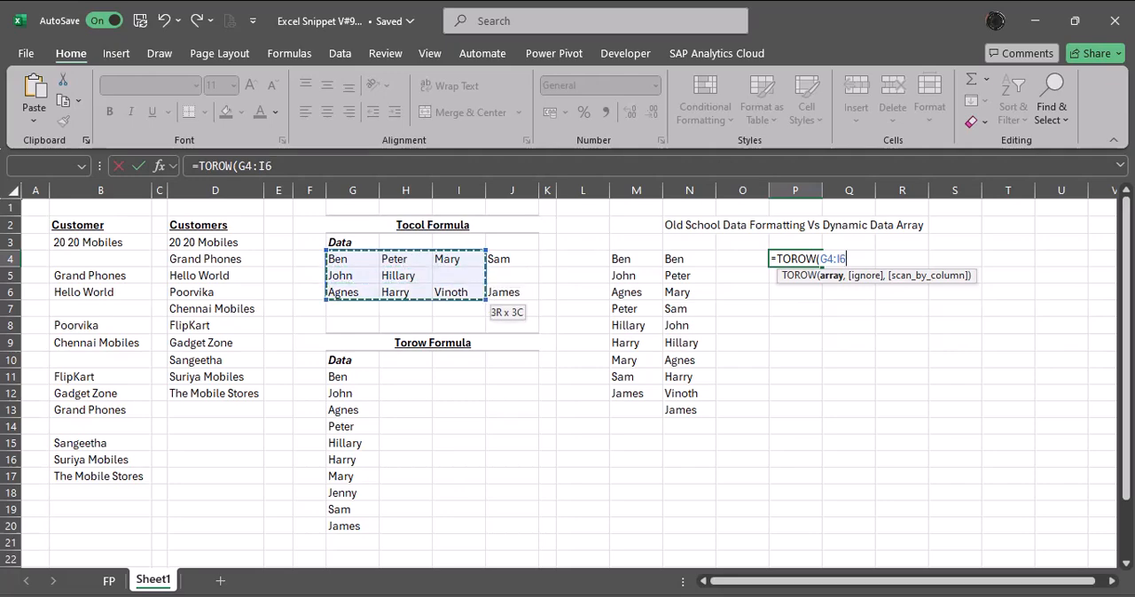
key("shift+Right")
key("Return")
Examine the TOROW output along row 4 from P4 to its end, checking how blank cells are handled.
key("Up")
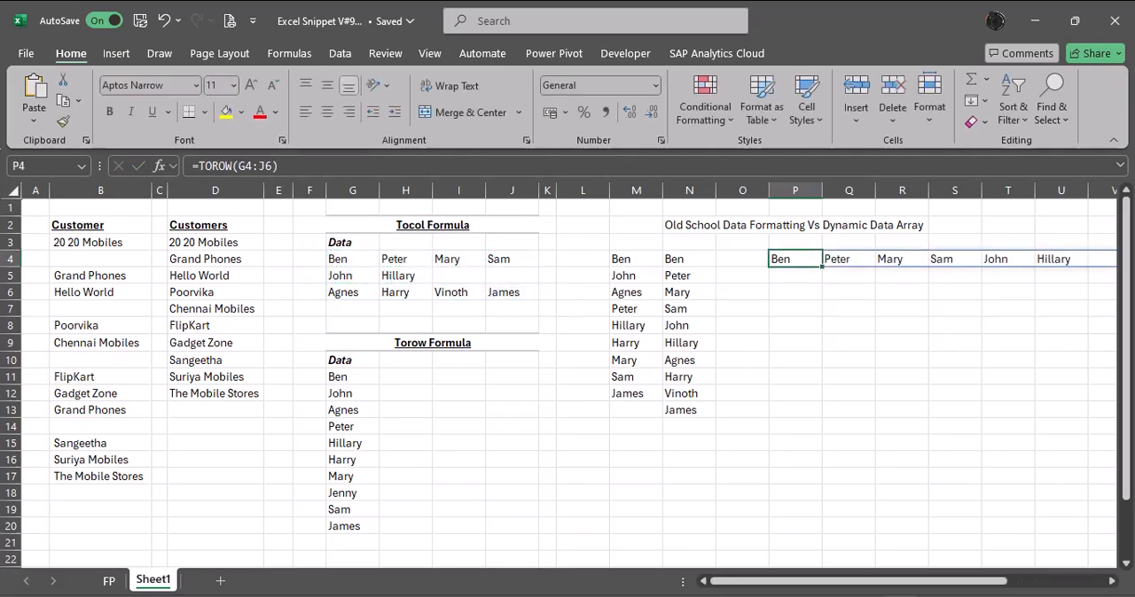
key("Right")
key("Right")
key("Right")
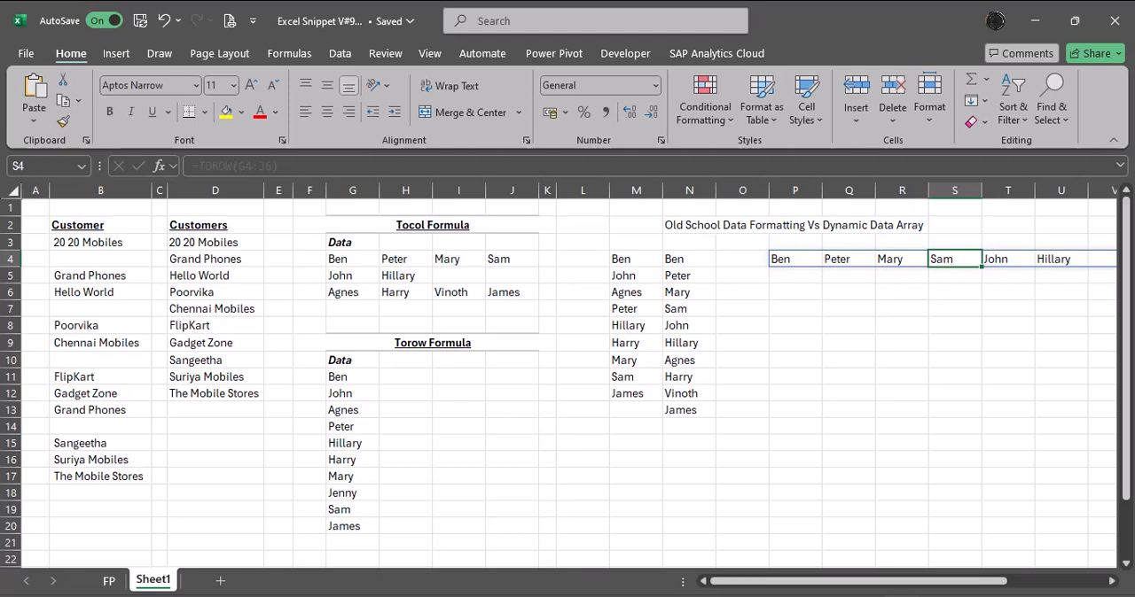
key("Right")
key("Right")
key("Right")
key("Right")
key("Right")
key("Right")
key("Right")
key("Right")
key("Right")
key("Right")
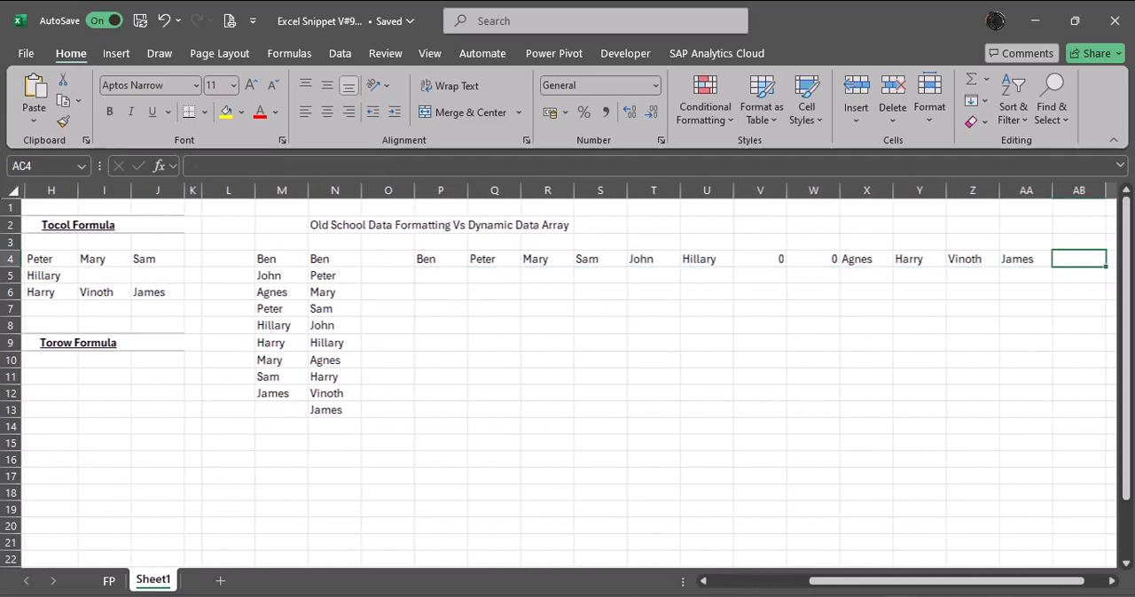
key("Left")
key("Left")
key("Left")
key("Left")
key("Left")
key("Left")
key("Left")
key("Left")
key("Left")
key("Left")
key("Left")
key("Left")
key("Left")
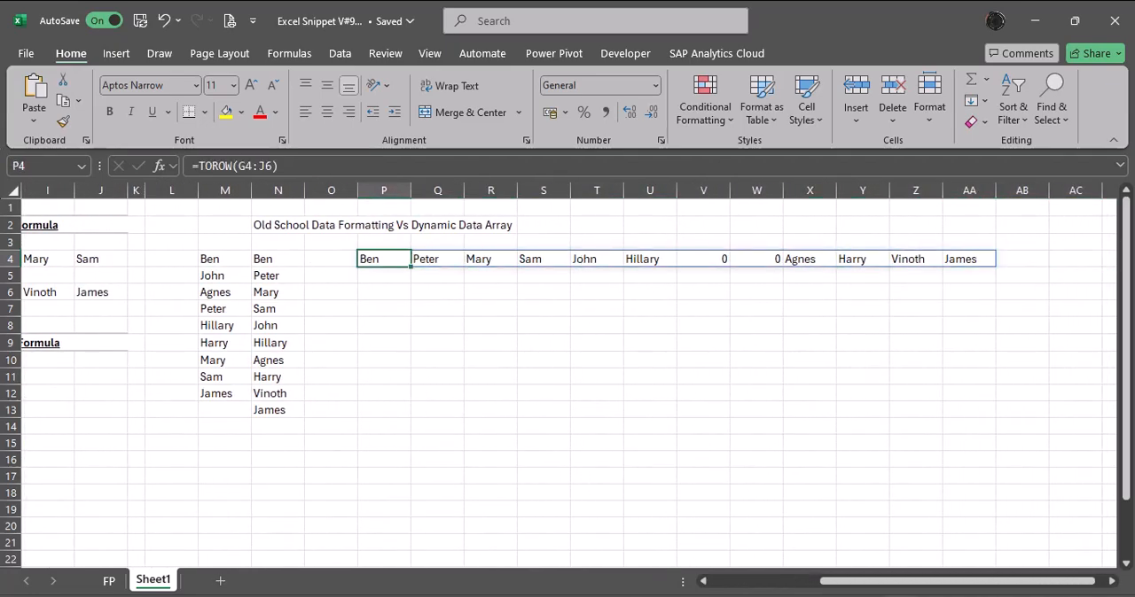
Edit the TOROW formula in P4 to ignore blanks, making it =TOROW(G4:J6,1).
key("F2")
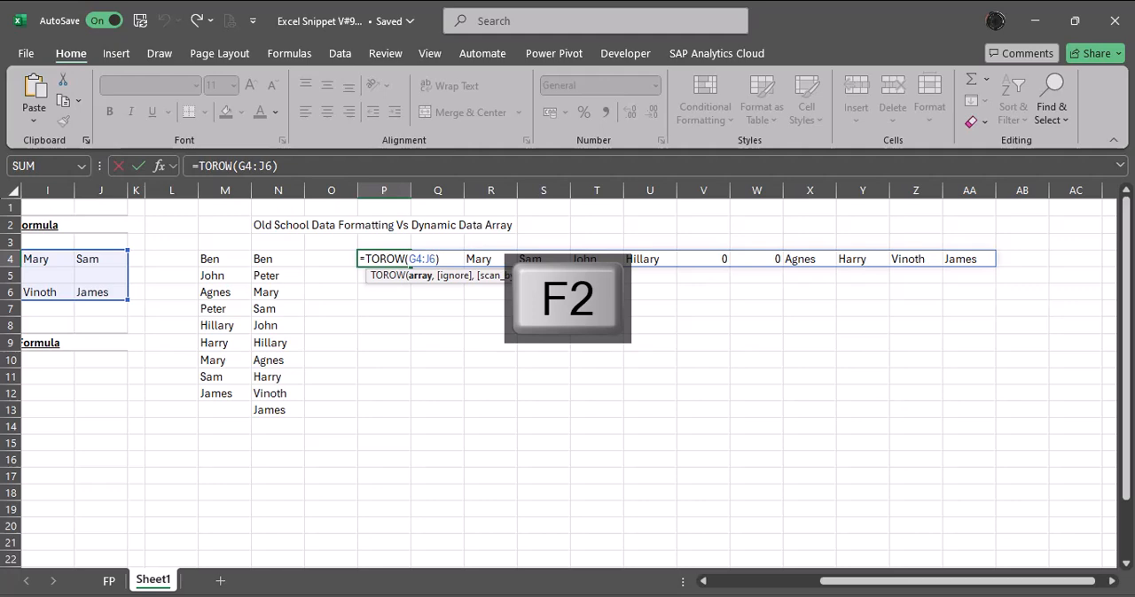
key("Left")
type(",")
key("Down")
key("Tab")
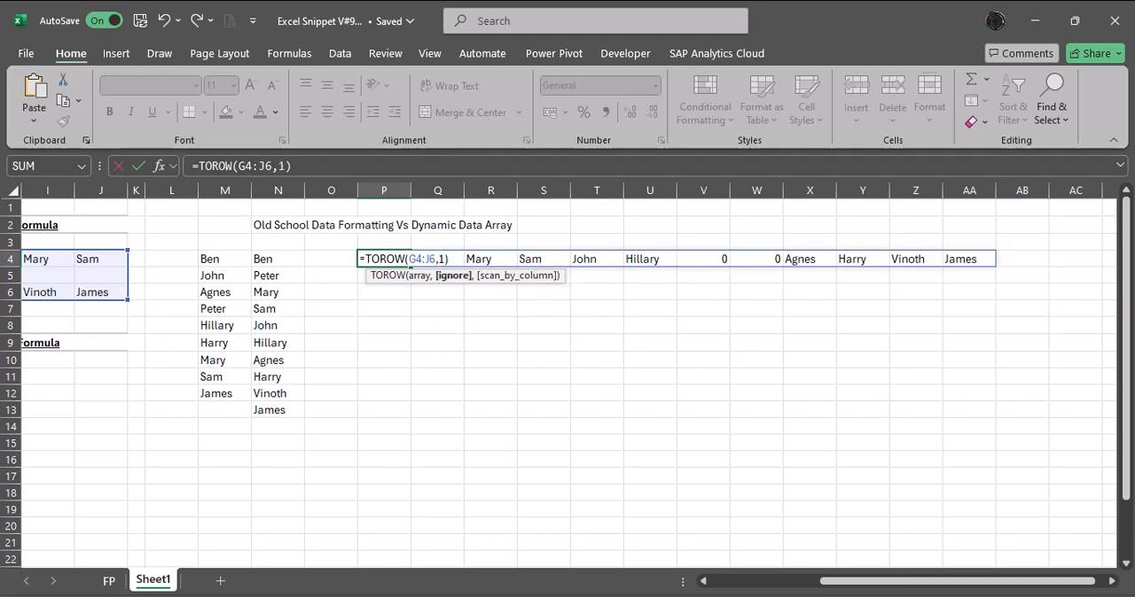
key("Return")
Add TRUE as the scan_by_column argument in P4, making the formula =TOROW(G4:J6,1,TRUE).
key("Up")
key("F2")
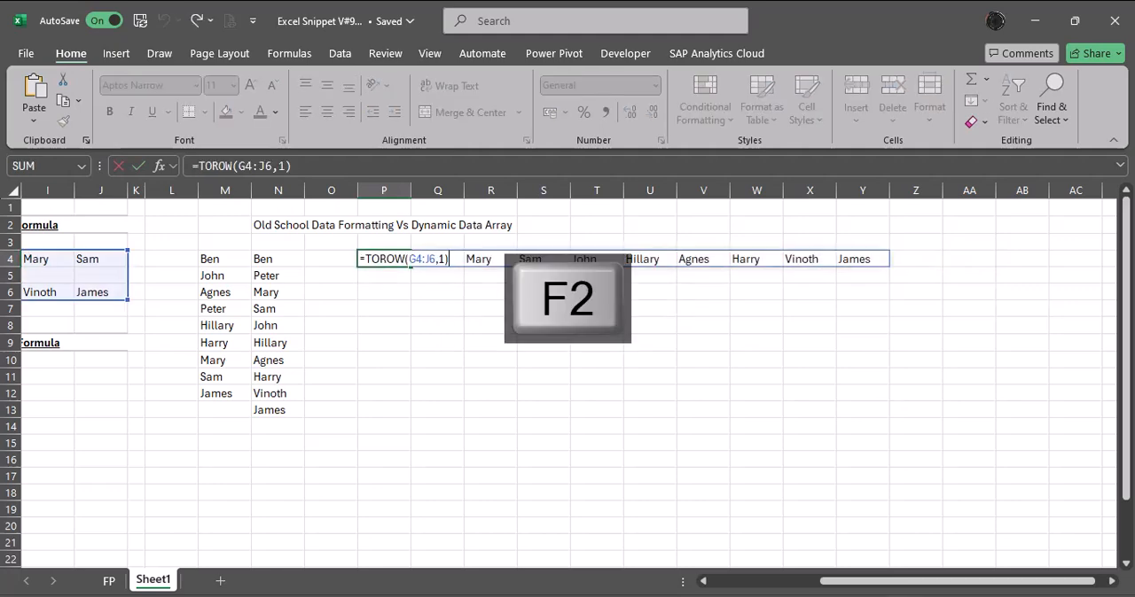
key("Left")
type(",")
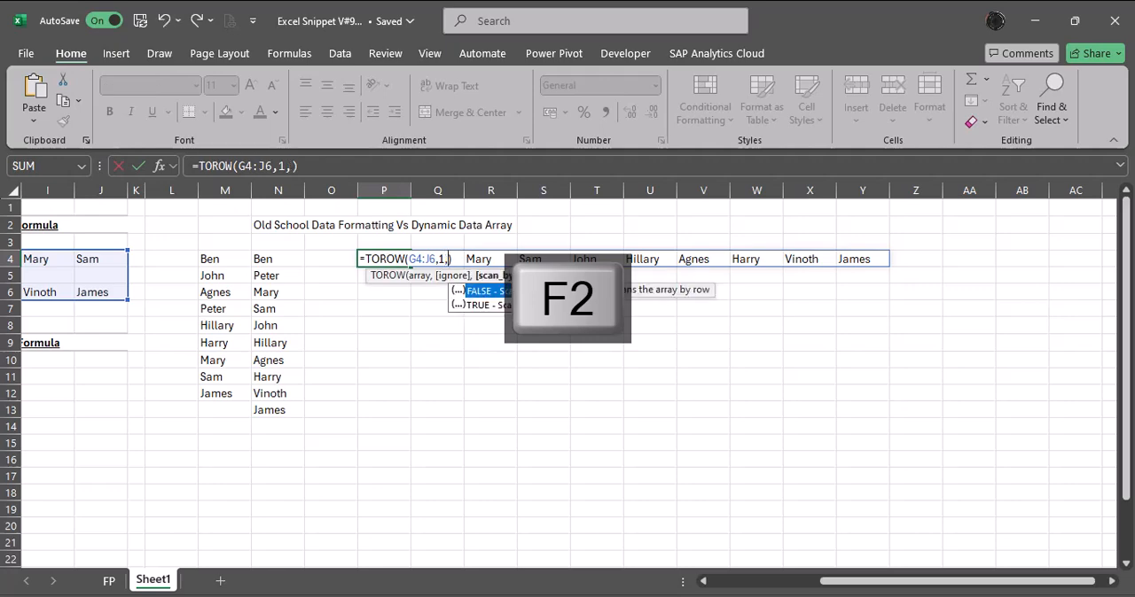
key("Down")
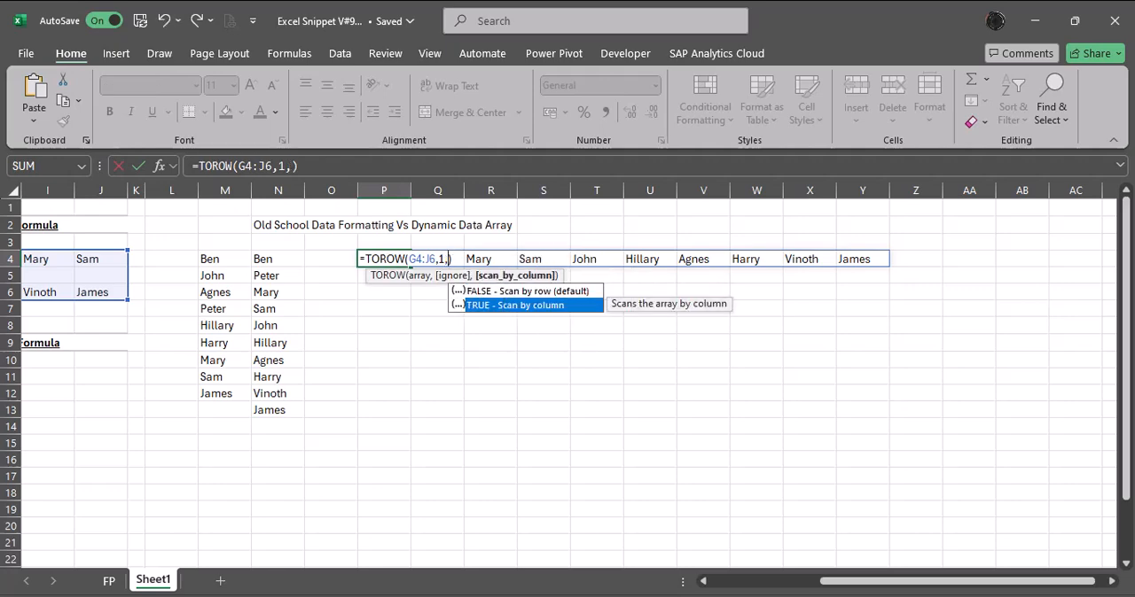
key("Tab")
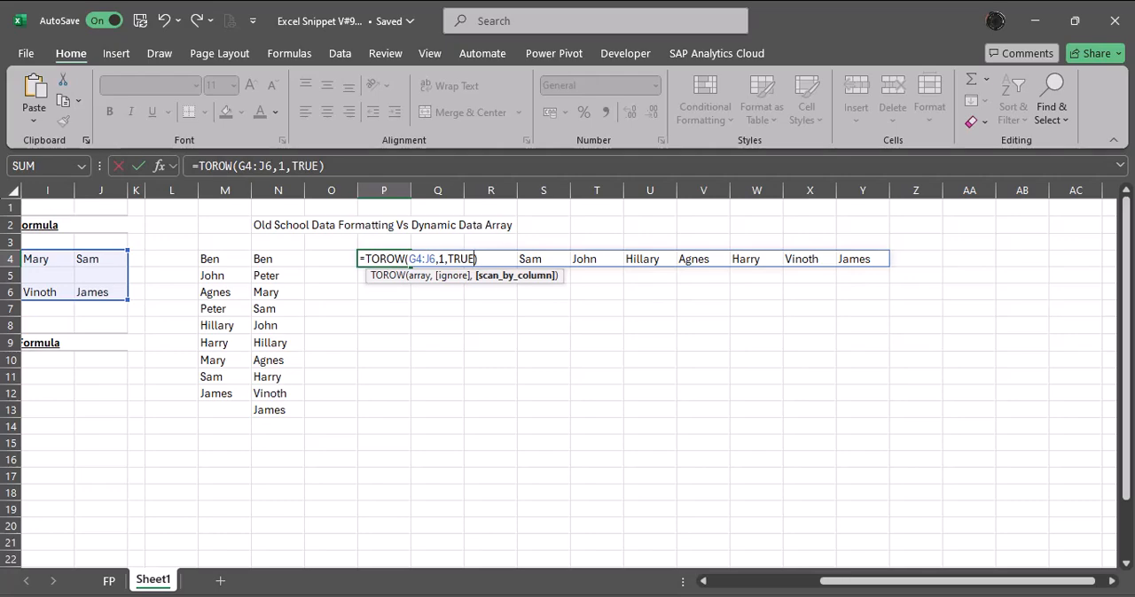
key("Return")
Compare the column-wise order of the TOROW output in row 4 with the Tocol table and review the formula in P4.
key("Up")
key("Left")
key("Left")
key("Left")
key("Left")
key("Left")
key("Left")
key("Left")
key("Left")
key("Left")
key("Left")
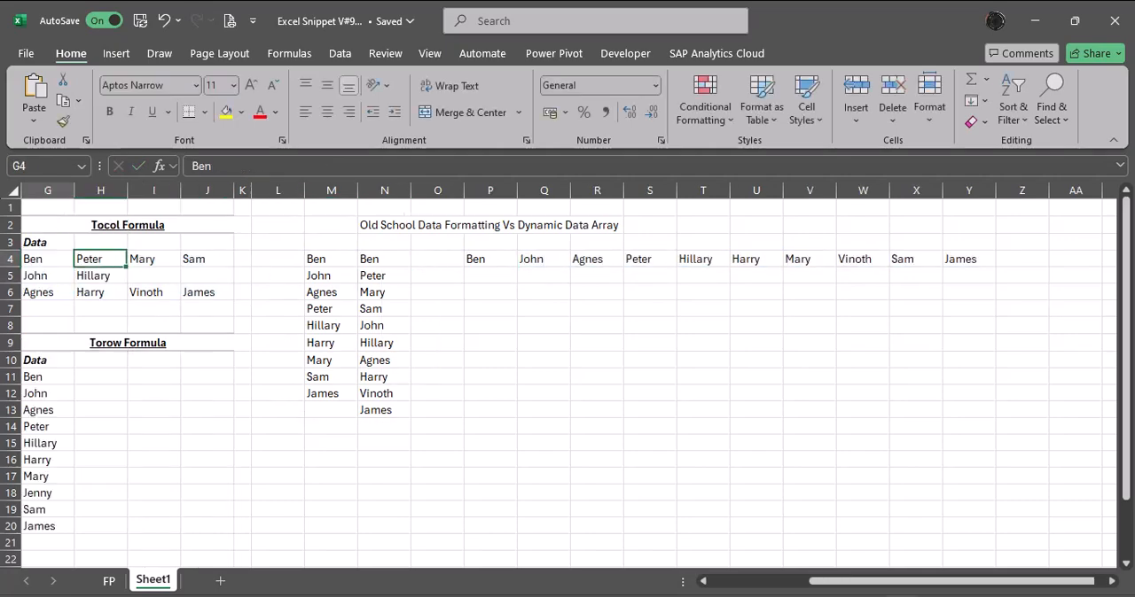
key("Right")
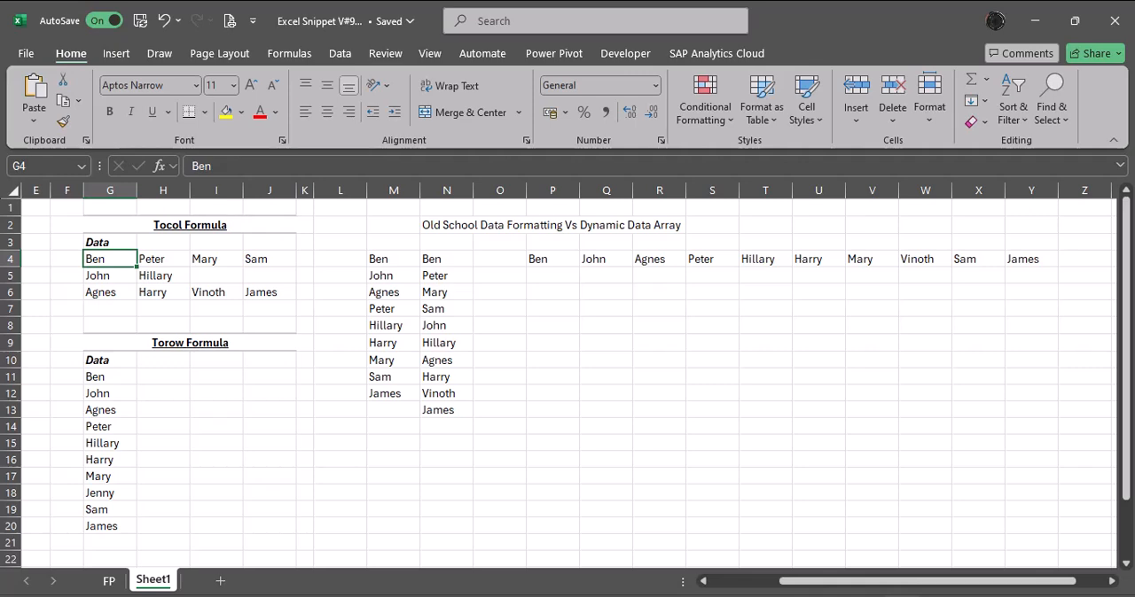
key("Right")
key("Right")
key("Right")
key("Right")
key("Right")
key("Right")
key("Right")
key("Right")
key("Right")
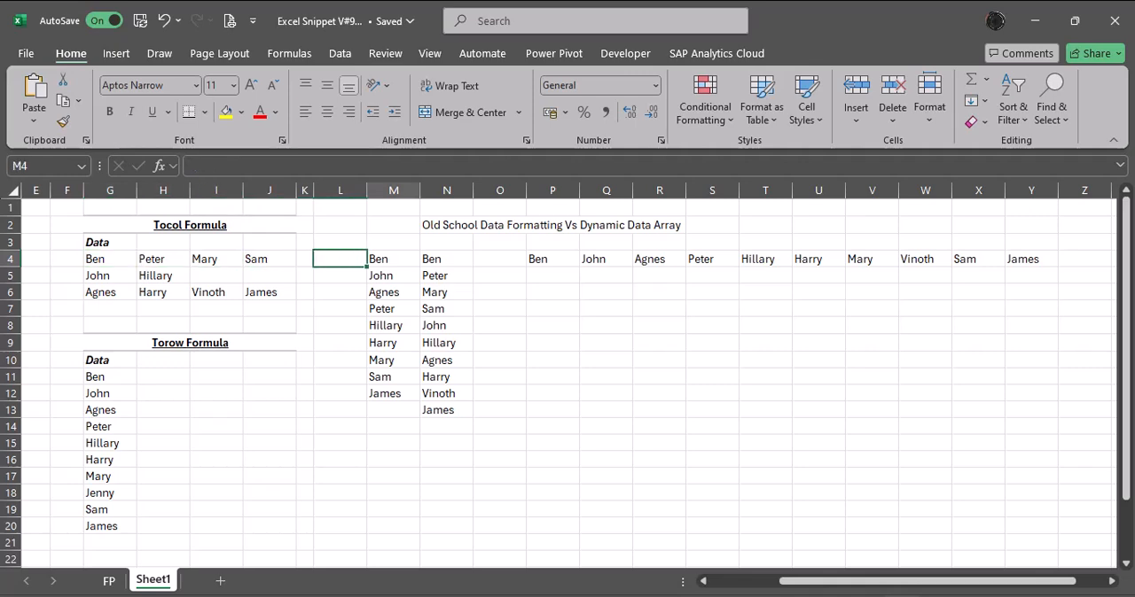
key("F2")
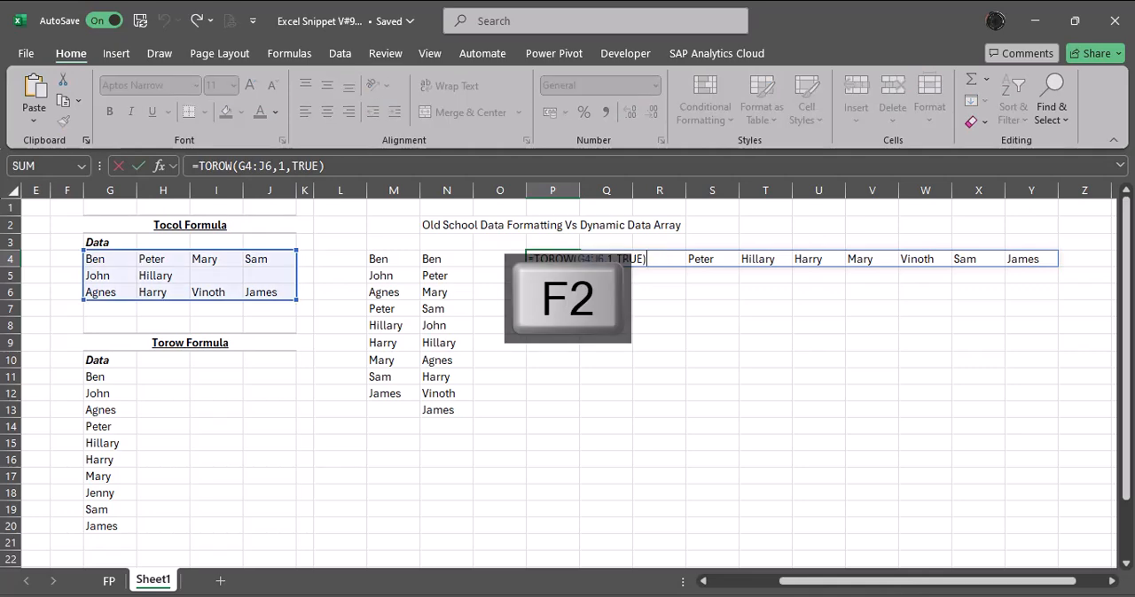
key("Escape")
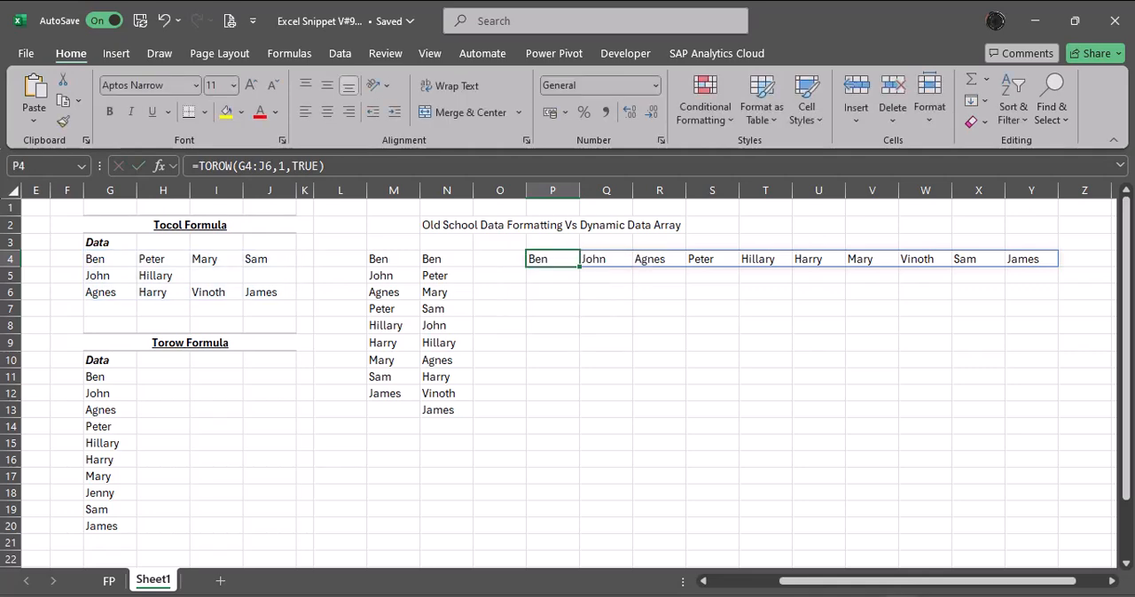
key("Left")
key("Left")
key("Left")
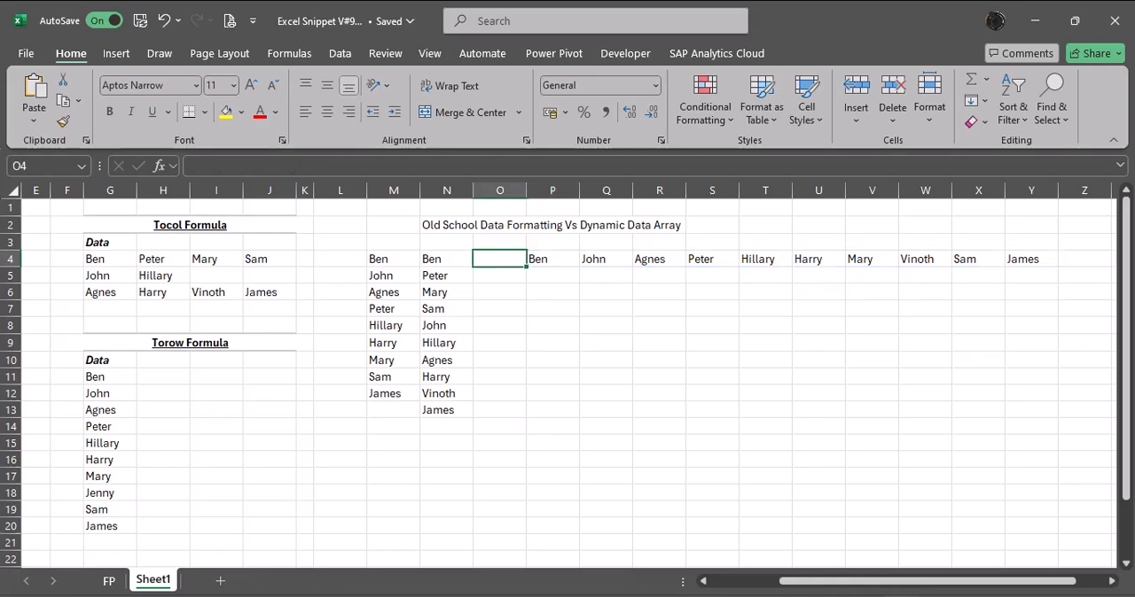
Review row 4 from column A to the end of the TOROW output, comparing source data, pasted list and dynamic results.
key("Home")
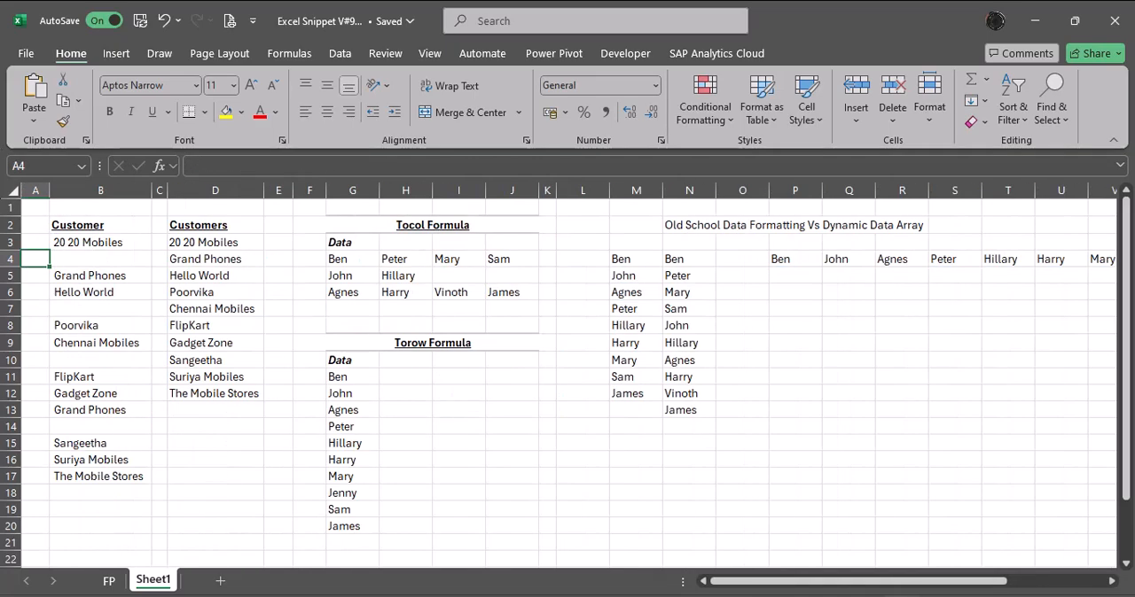
key("Right")
key("Right")
key("Right")
key("Right")
key("Right")
key("Right")
key("Right")
key("Right")
key("Right")
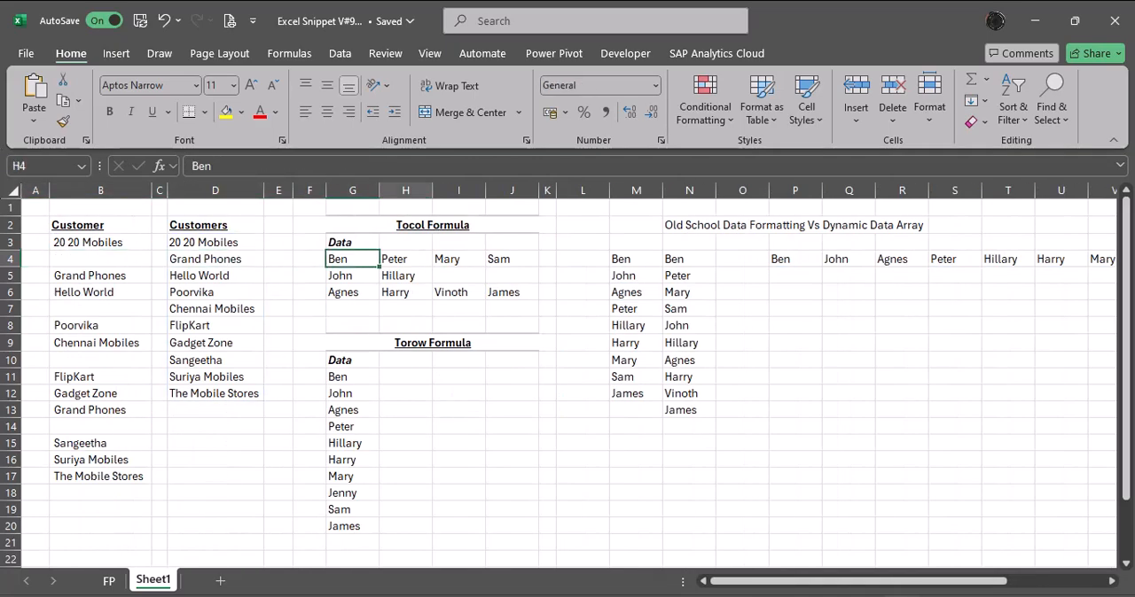
key("Right")
key("Right")
key("Right")
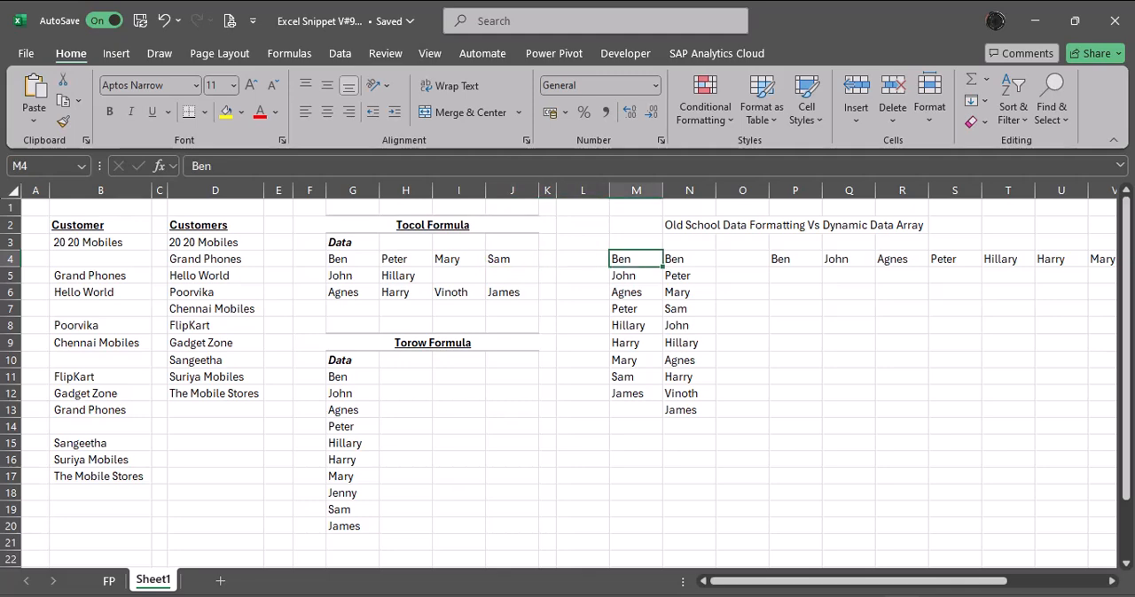
key("Right")
key("Right")
key("Right")
key("Right")
key("Right")
key("Right")
key("Right")
key("Right")
key("Right")
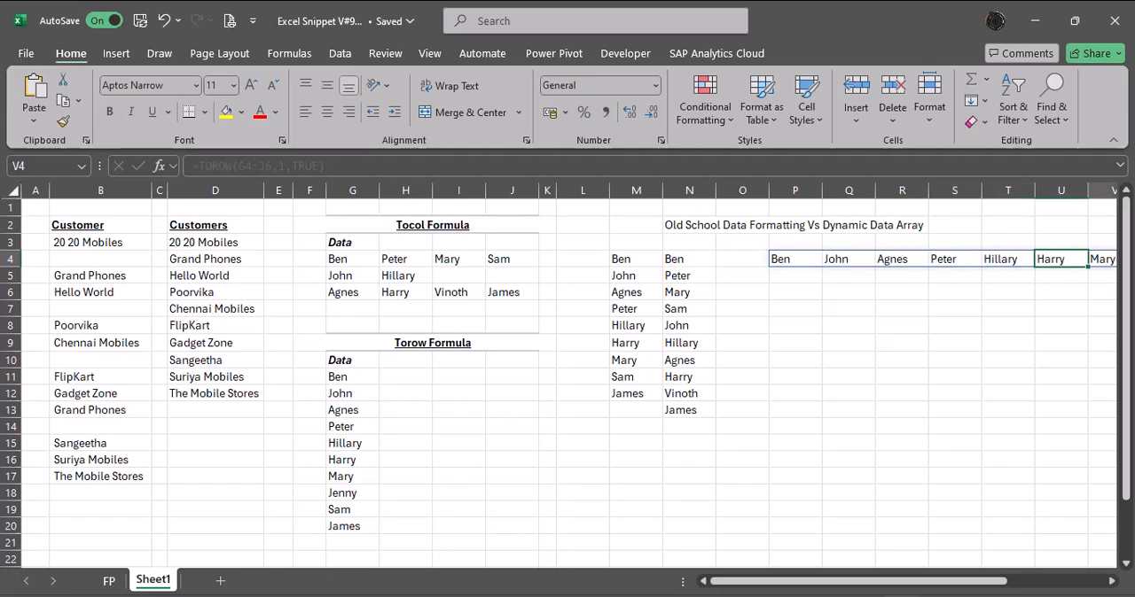
key("Right")
key("Right")
key("Right")
key("Right")
key("Left")
key("Left")
key("Left")
key("Left")
key("Left")
key("Left")
key("Left")
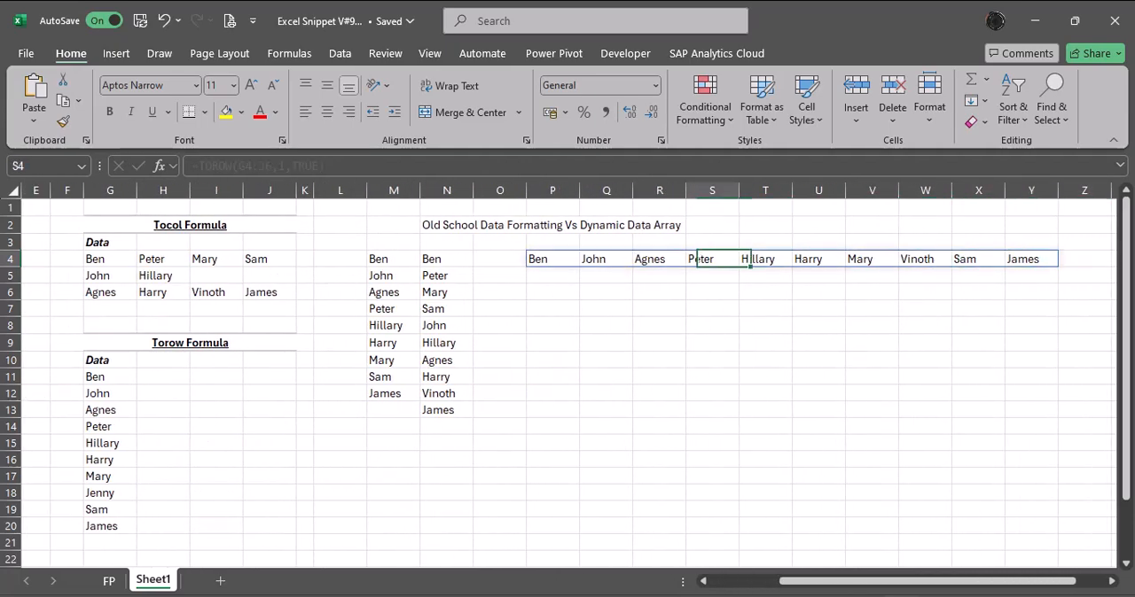
Leave the TOROW output and return to the FP title sheet.
key("Left")
key("Down")
key("Down")
key("Left")
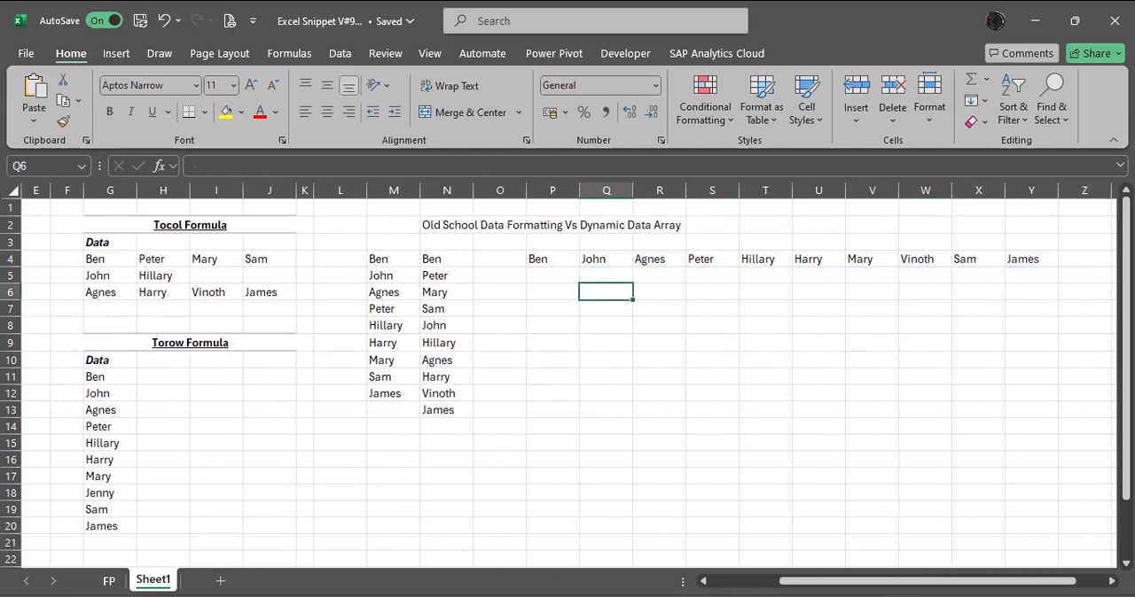
key("ctrl+Page_Up")
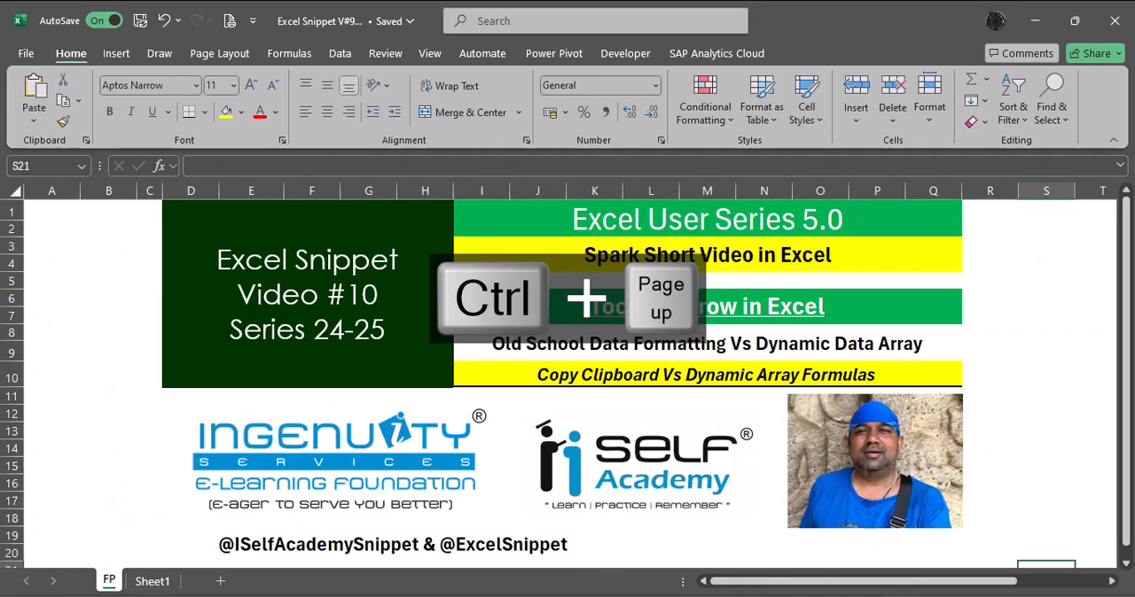